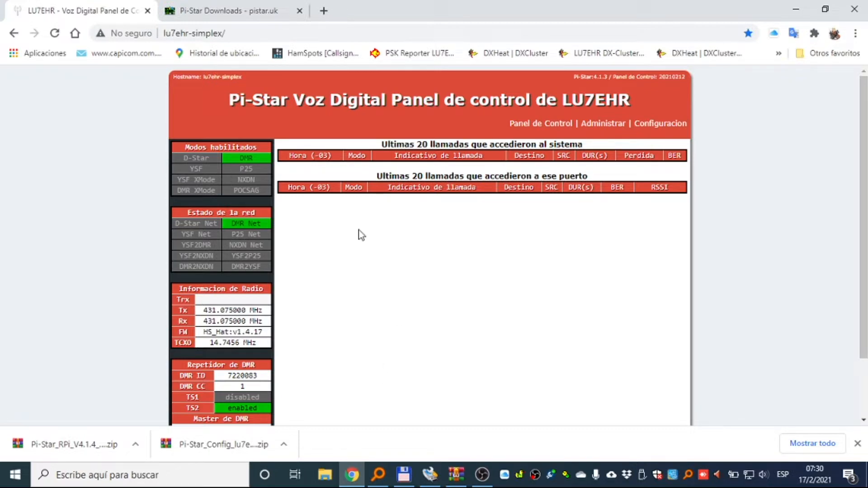
Step: Reload the Pi-Star hotspot dashboard from the browser address bar
left_click(240, 29)
key("Return")
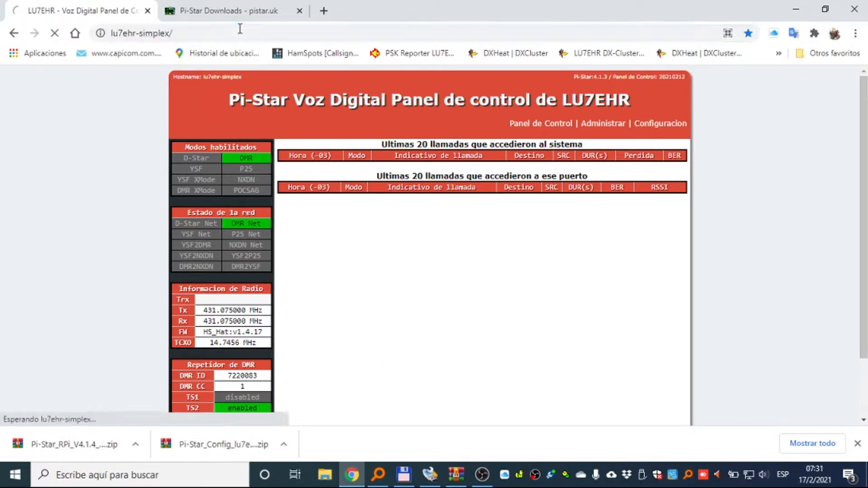
Step: Open the Configuracion page and scroll through the MMDVMHost and General settings
left_click(662, 124)
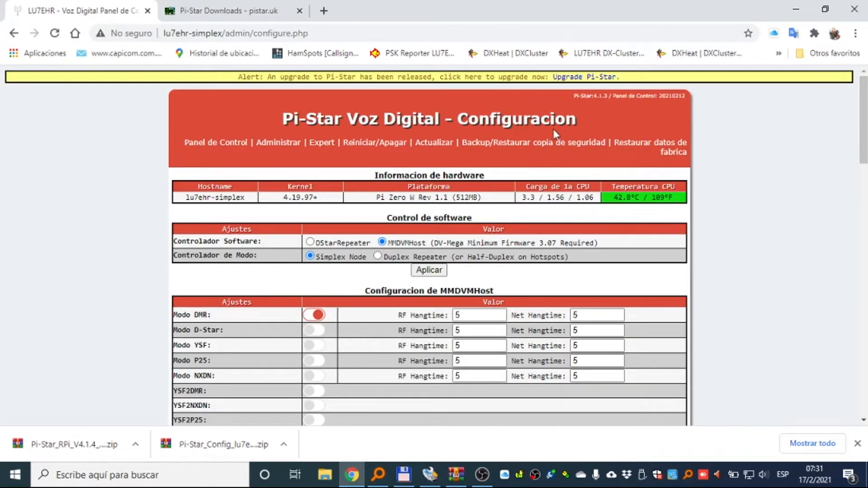
mouse_move(438, 189)
scroll(728, 219, "down", 4)
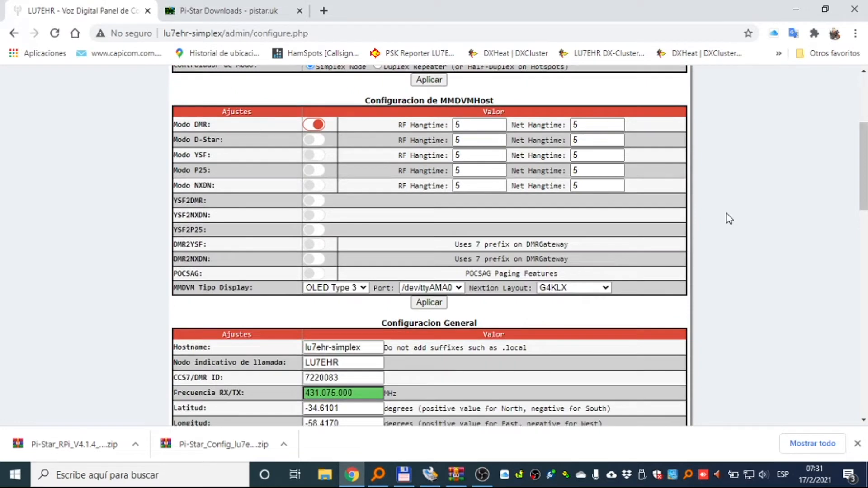
scroll(729, 219, "up", 4)
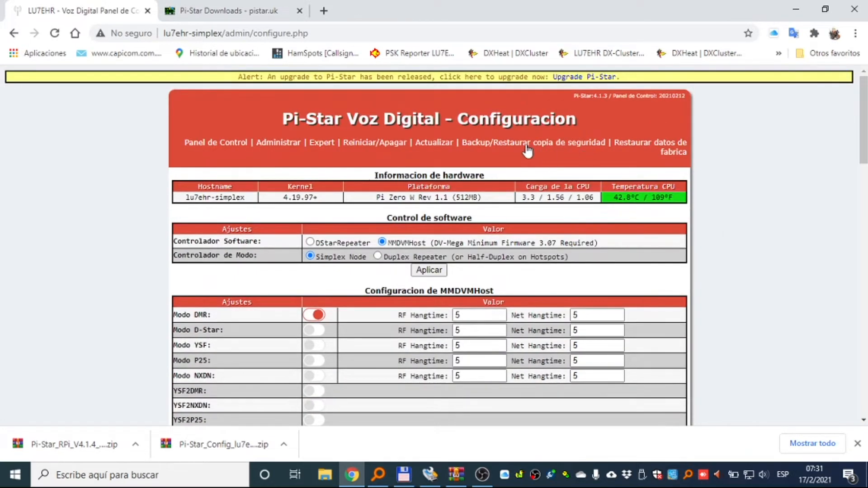
Step: Open the Backup/Restaurar page, then switch to the Pi-Star Downloads tab on pistar.uk
left_click(526, 150)
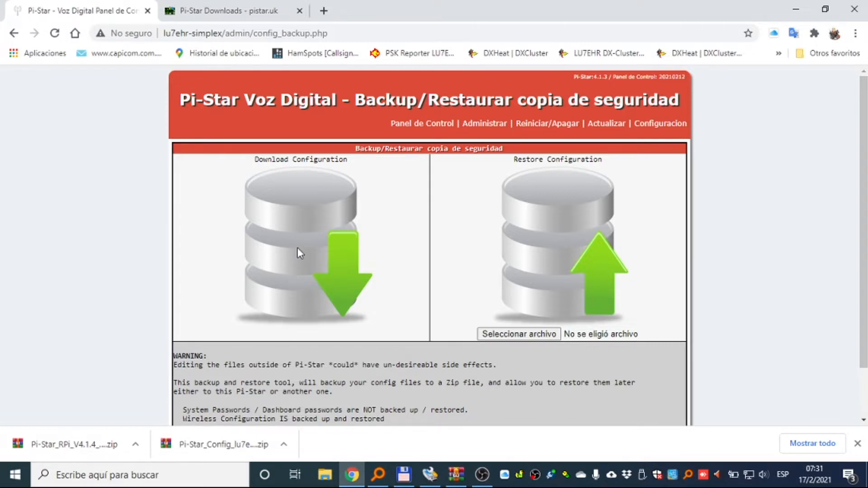
left_click(220, 12)
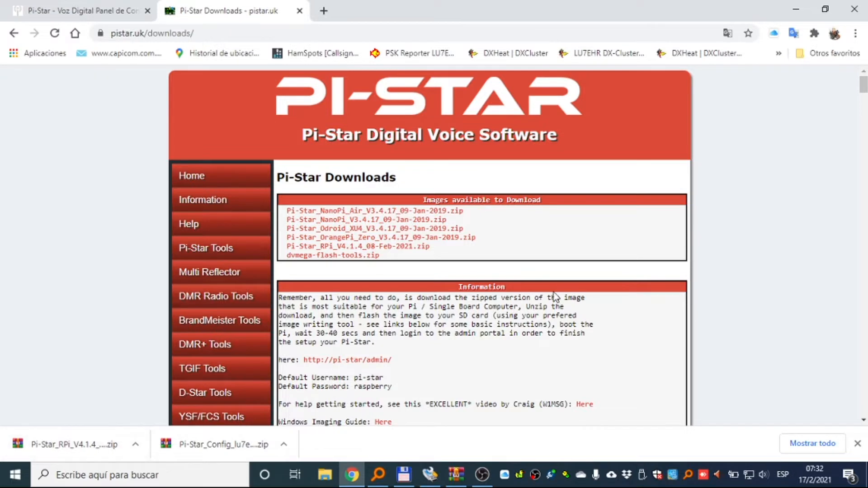
Step: Minimize Chrome so Win32 Disk Imager is in view
left_click(796, 9)
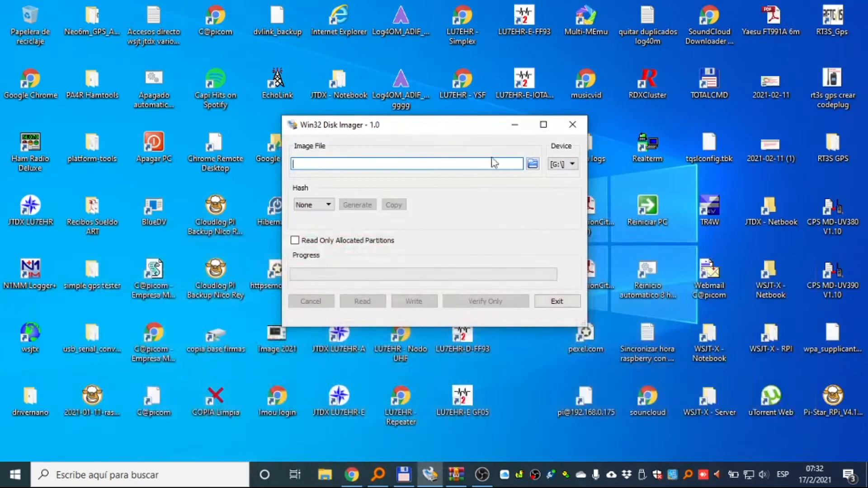
Step: Load Pi-Star_RPi_V4.1.4_08-Feb-2021.img from the Desktop as the image file
left_click(532, 164)
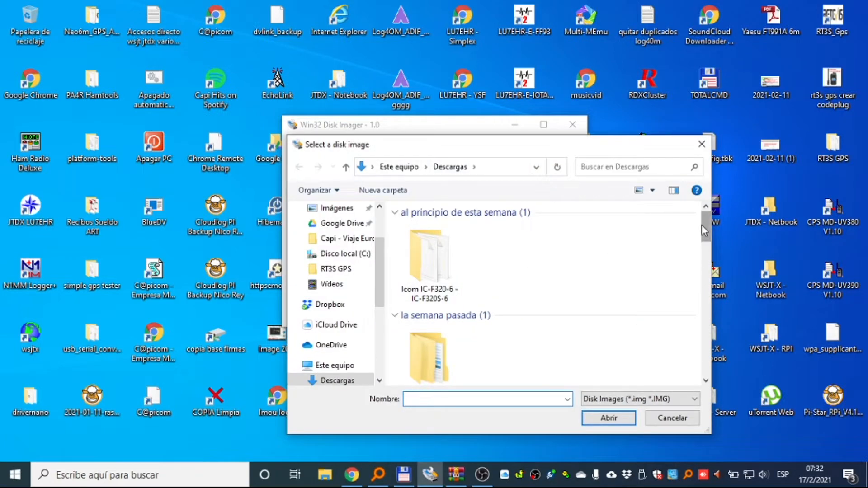
mouse_move(706, 226)
left_mouse_down()
mouse_move(708, 321)
mouse_move(714, 221)
left_mouse_up()
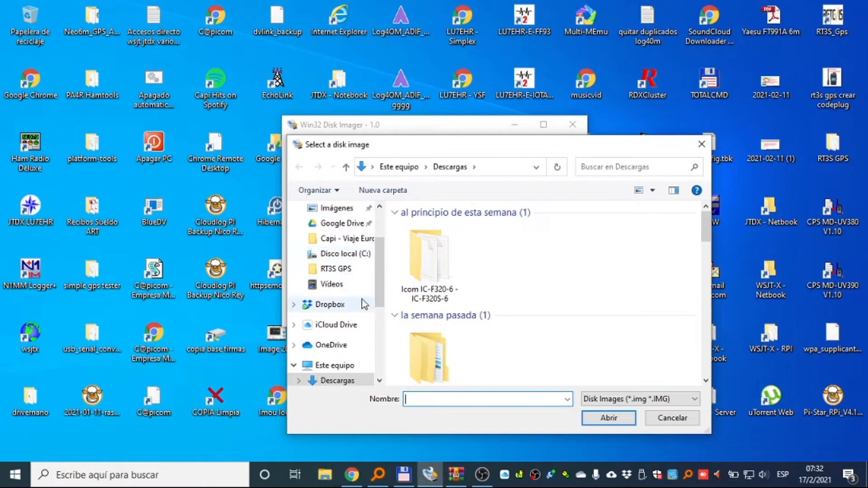
left_click_drag(383, 287, 379, 241)
left_click(344, 234)
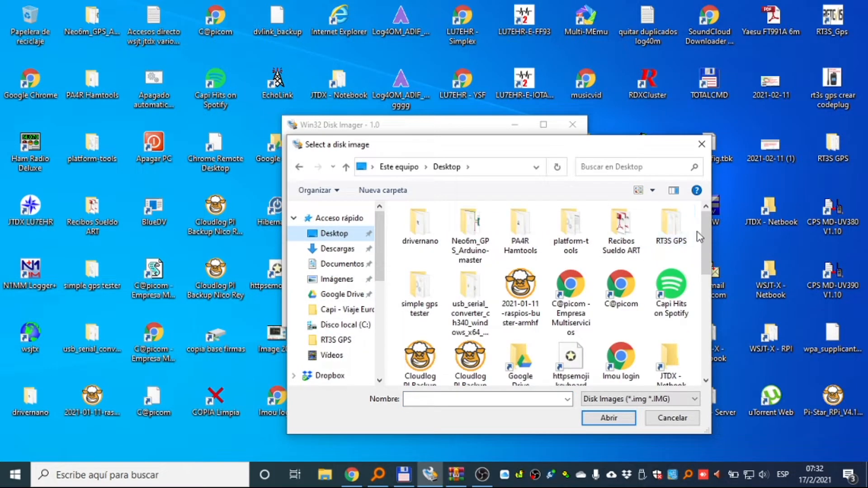
left_click_drag(706, 262, 707, 364)
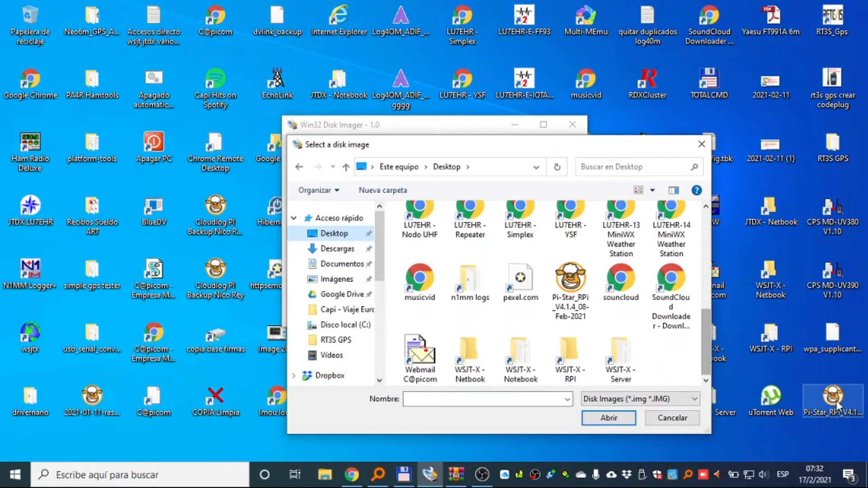
left_click(833, 401)
double_click(569, 289)
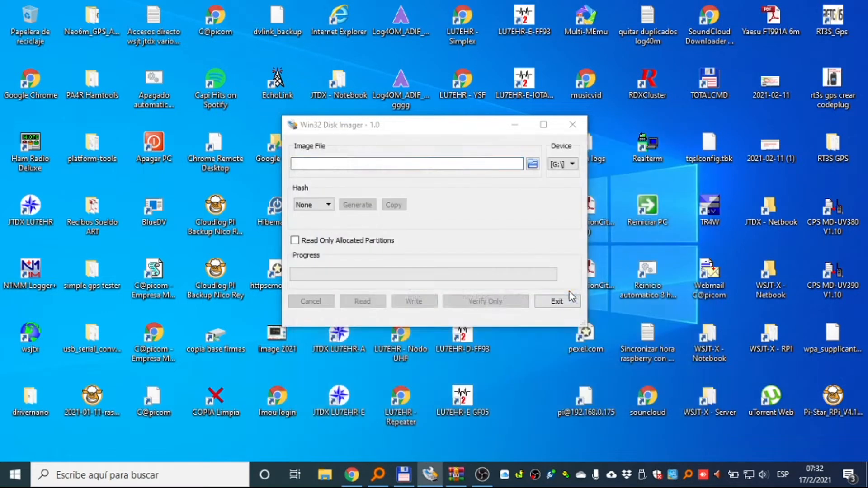
Step: Start writing the image to drive G:, confirm the overwrite, and return to the browser
left_click(418, 303)
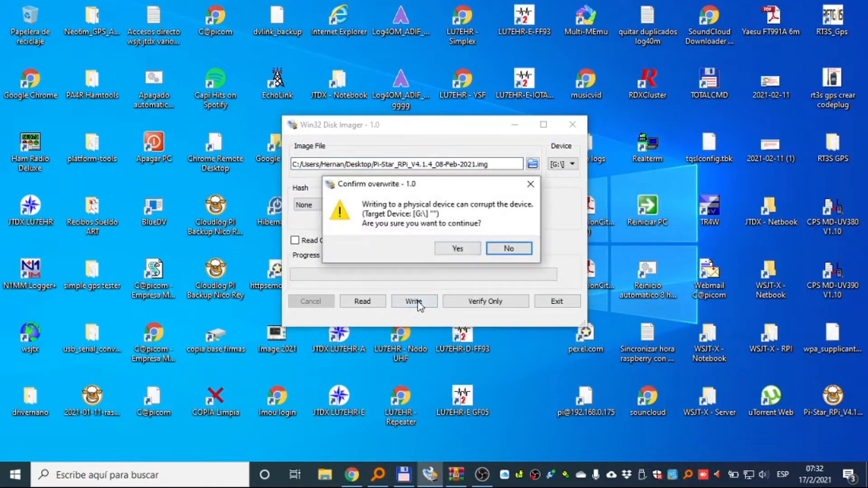
left_click(454, 249)
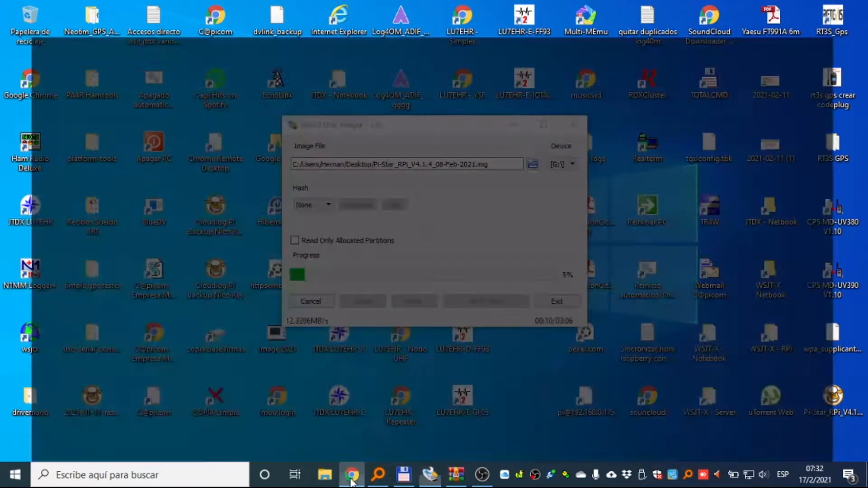
left_click(351, 474)
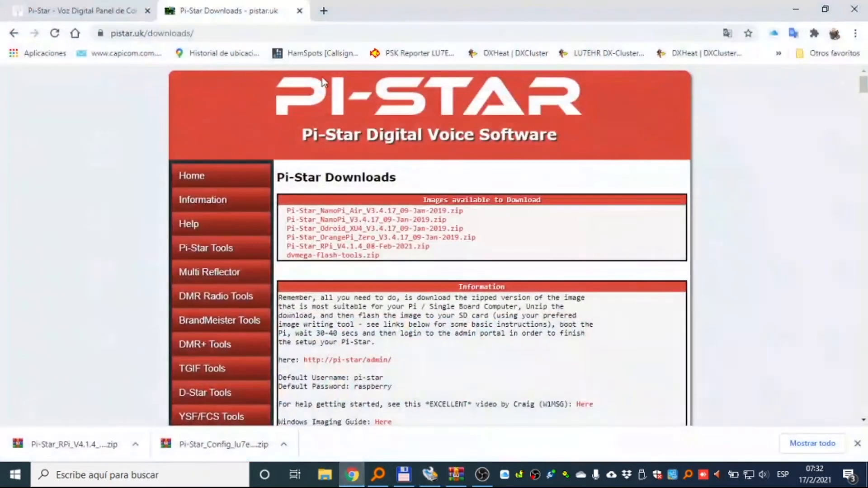
Step: In a new tab, search Google for the owner's callsign plus 'youtube pi-star'
left_click(324, 12)
type("lu7e")
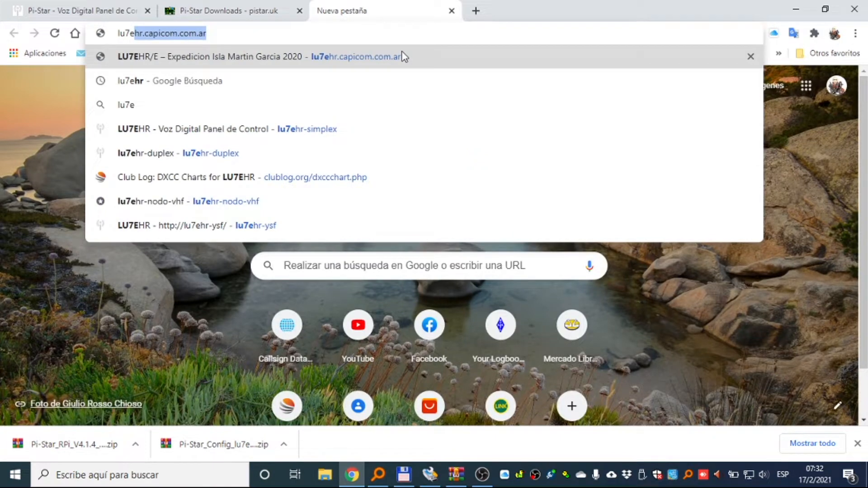
type("hr you")
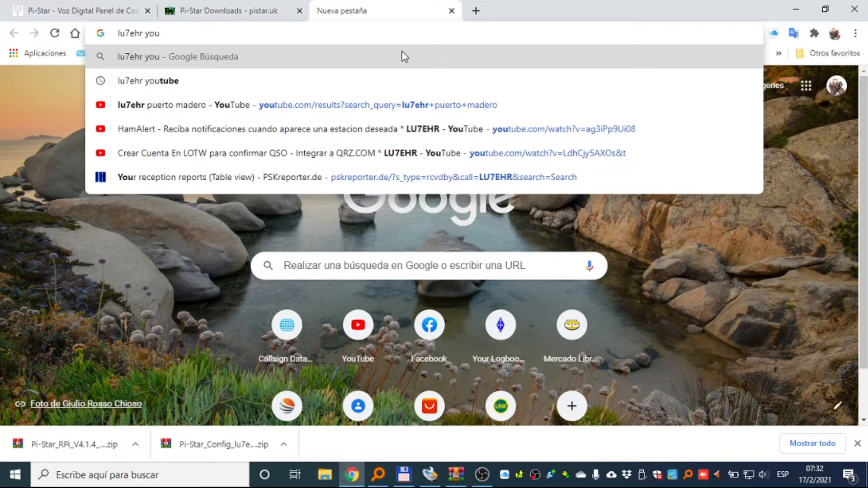
type("tube")
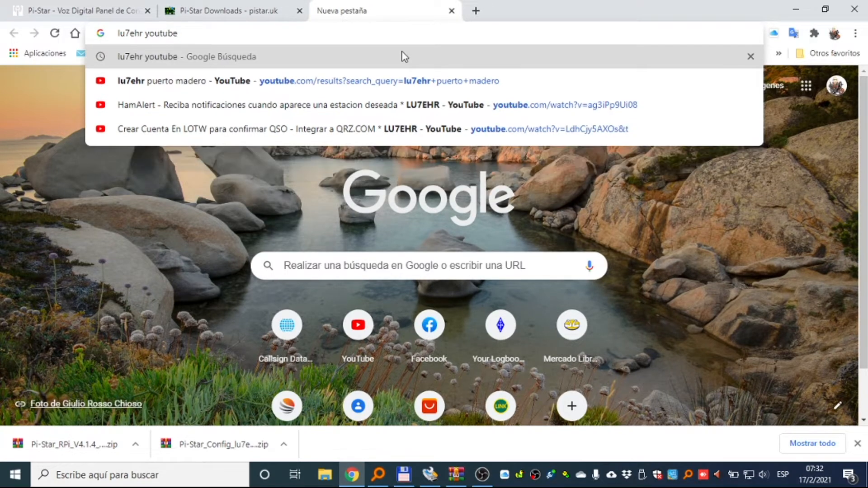
type(" pi-star")
left_click(404, 56)
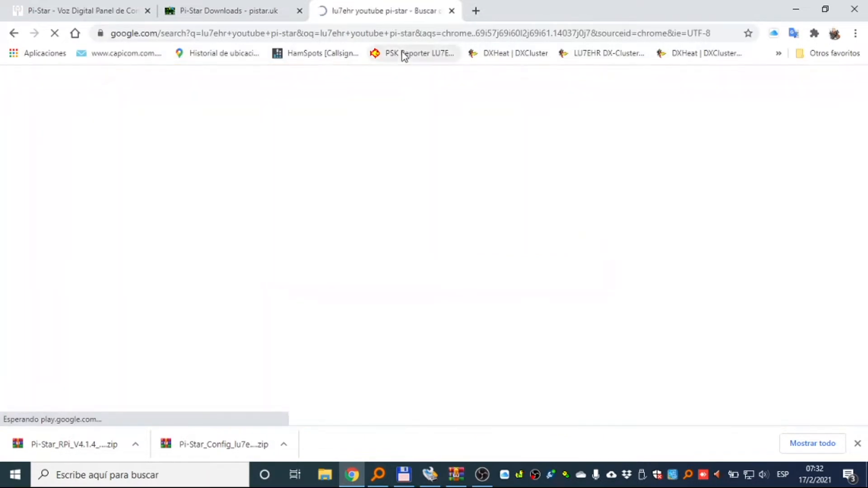
Step: Open the top two YouTube video results in new background tabs
right_click(302, 202)
left_click(365, 207)
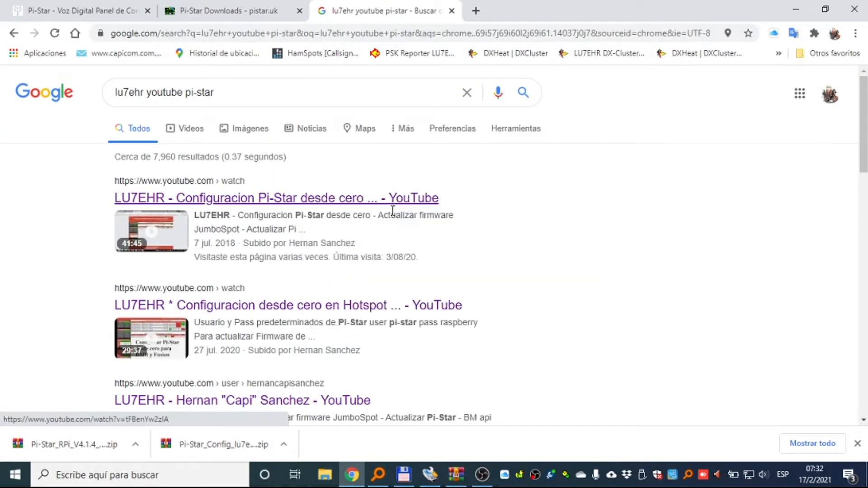
right_click(296, 310)
left_click(374, 322)
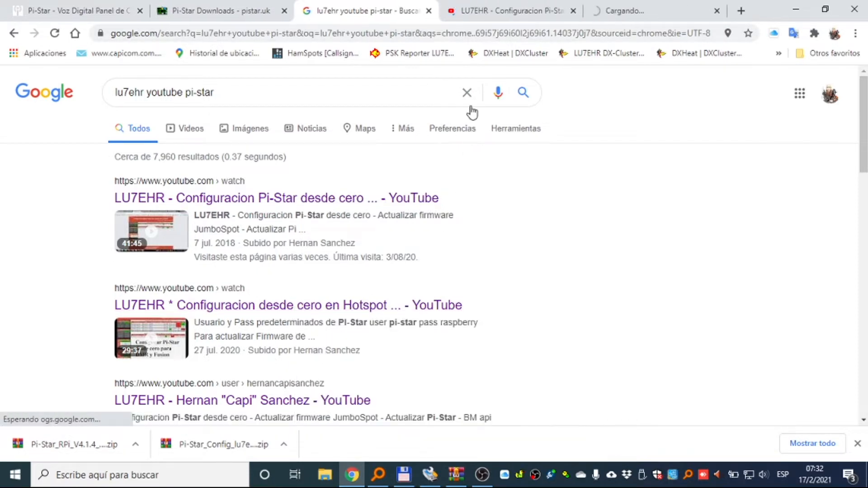
Step: Pause the first Pi-Star video and expand its description with MOSTRAR MÁS
scroll(473, 110, "down", 1)
left_click(507, 14)
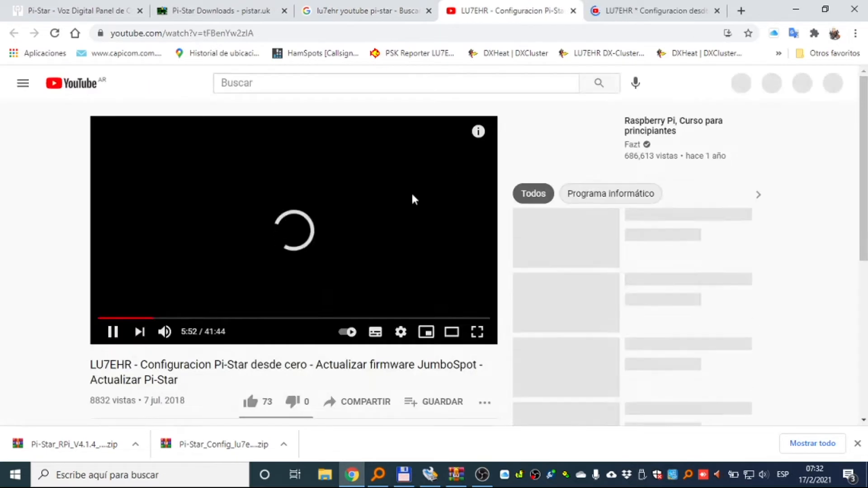
left_click(112, 332)
scroll(334, 321, "down", 5)
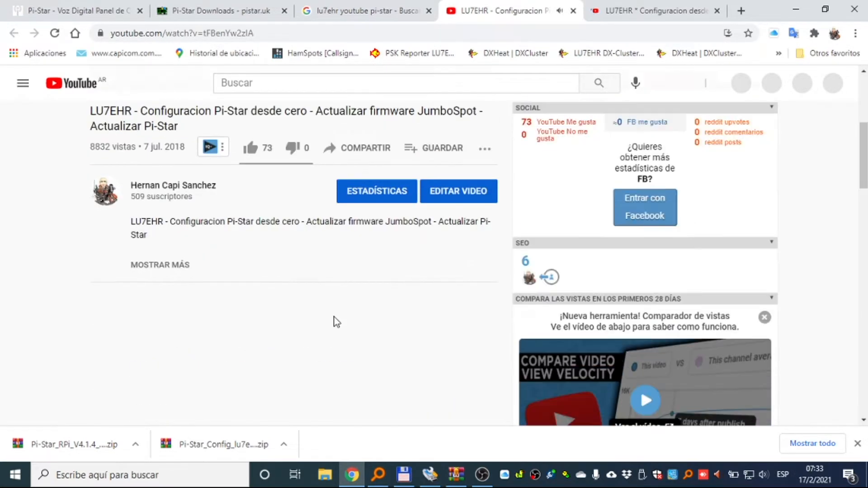
left_click(164, 264)
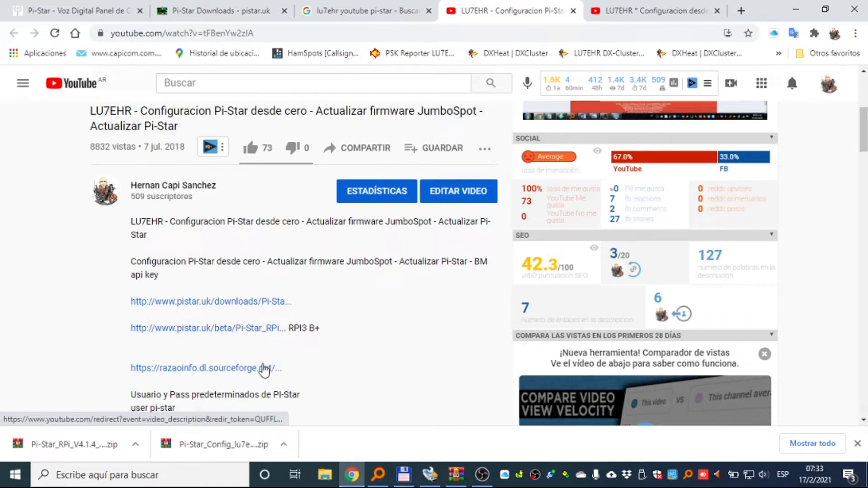
Step: Close both YouTube video tabs and the Google results tab
left_click(573, 10)
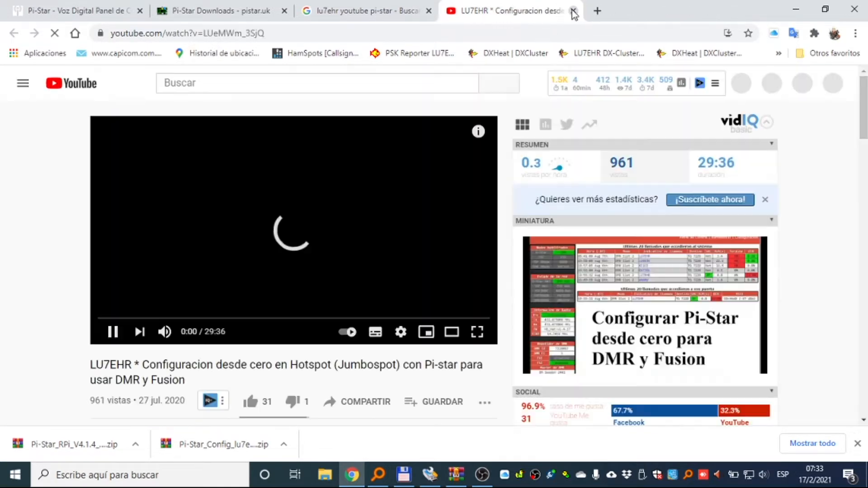
left_click(573, 11)
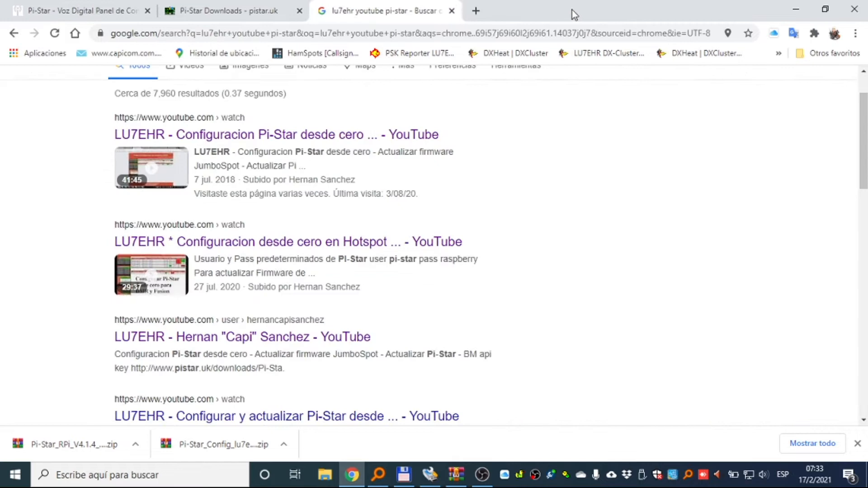
left_click(452, 11)
Step: Check the Win32 Disk Imager write progress past 40%, then restore the pistar.uk page
left_click(796, 9)
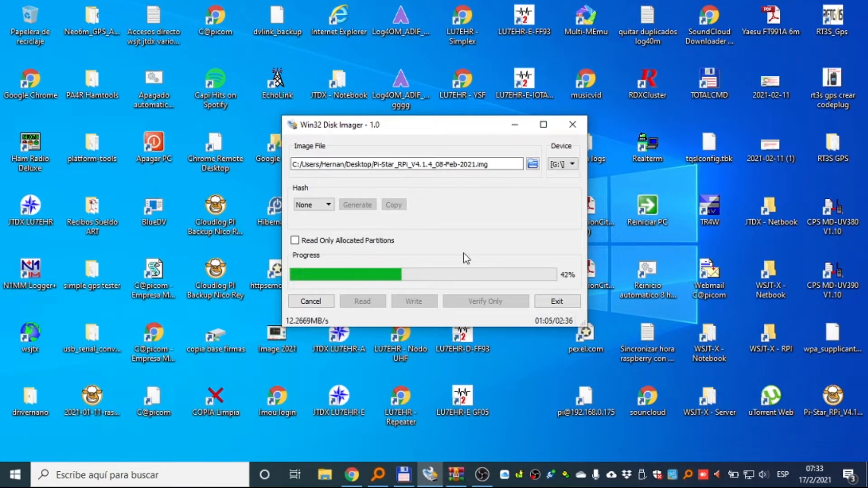
left_click(352, 474)
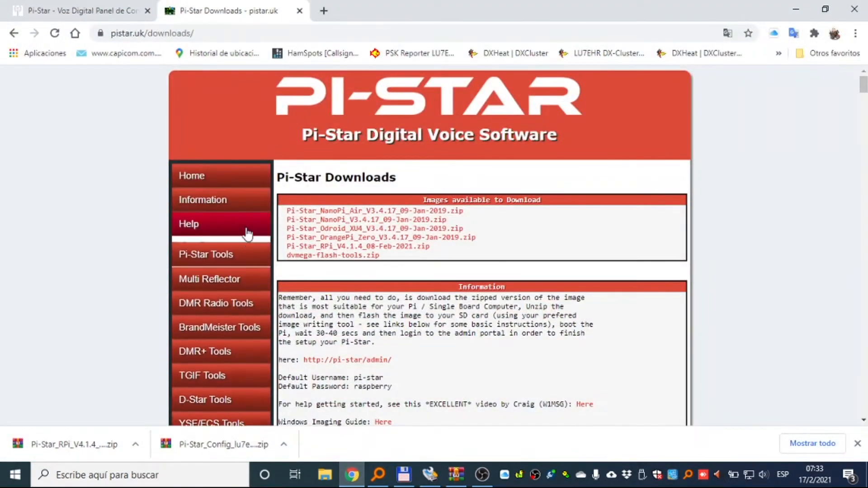
Step: Browse pistar.uk's sidebar menus and open Pi-Star Tools > WiFi Builder
mouse_move(240, 192)
scroll(243, 257, "down", 3)
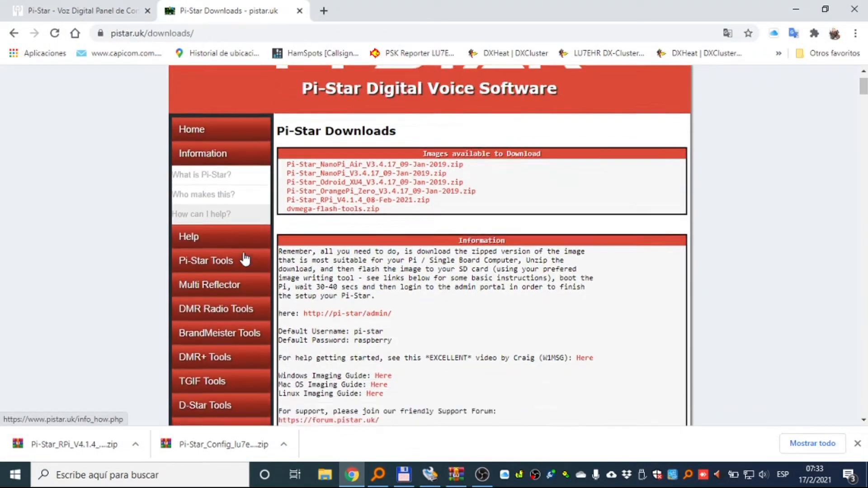
scroll(123, 219, "down", 2)
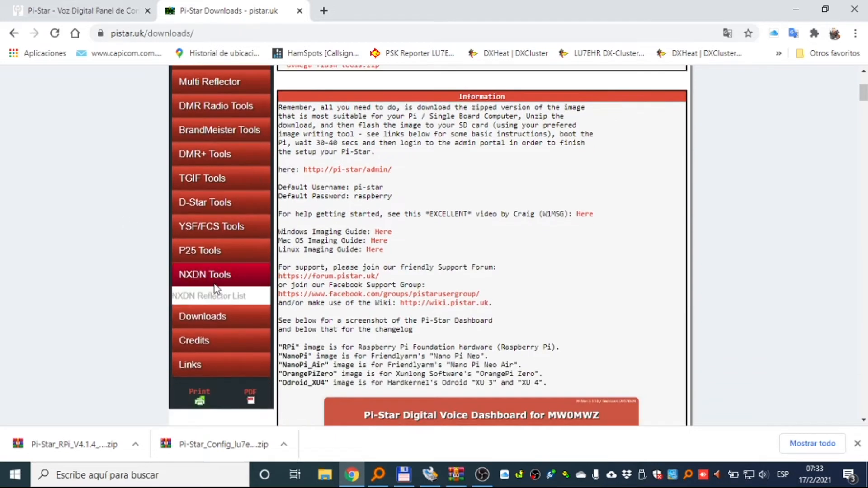
mouse_move(218, 206)
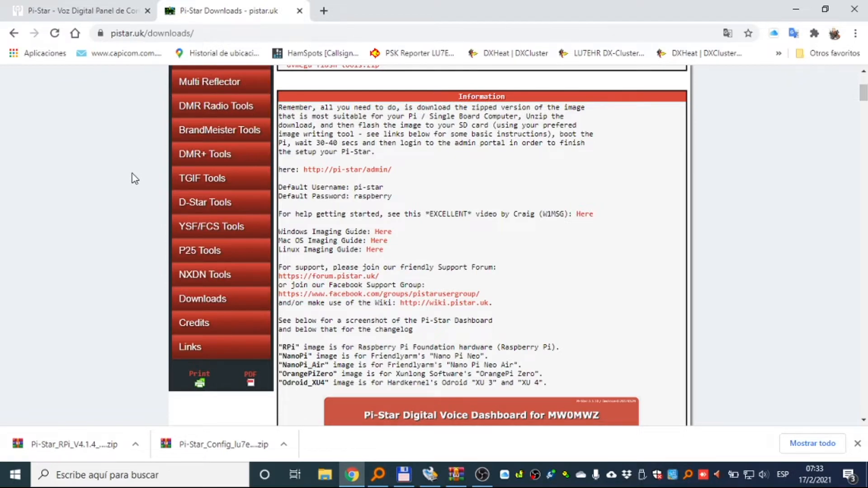
scroll(135, 178, "up", 3)
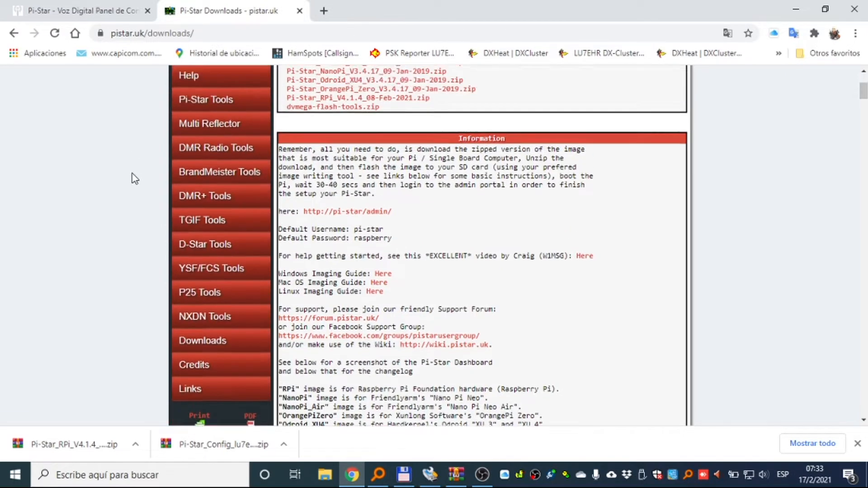
mouse_move(210, 282)
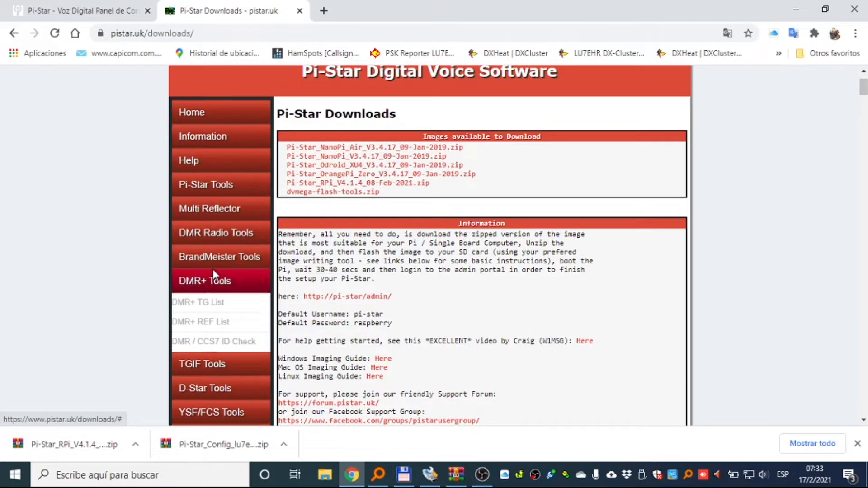
mouse_move(222, 232)
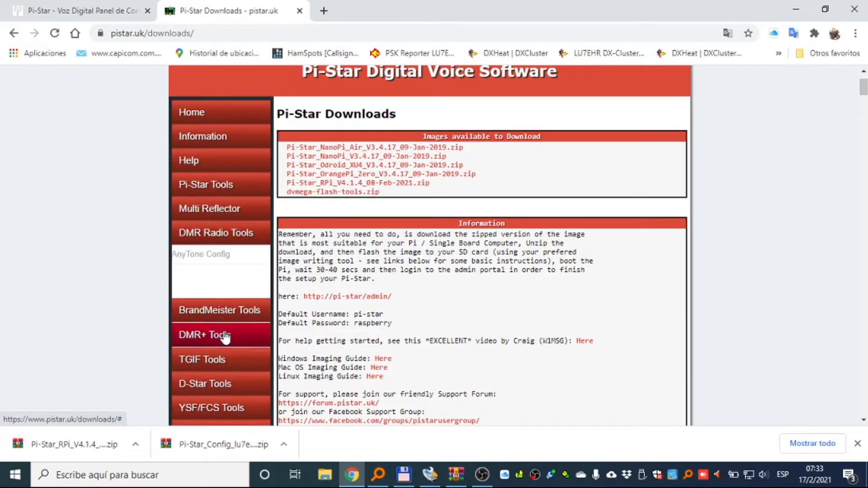
mouse_move(227, 265)
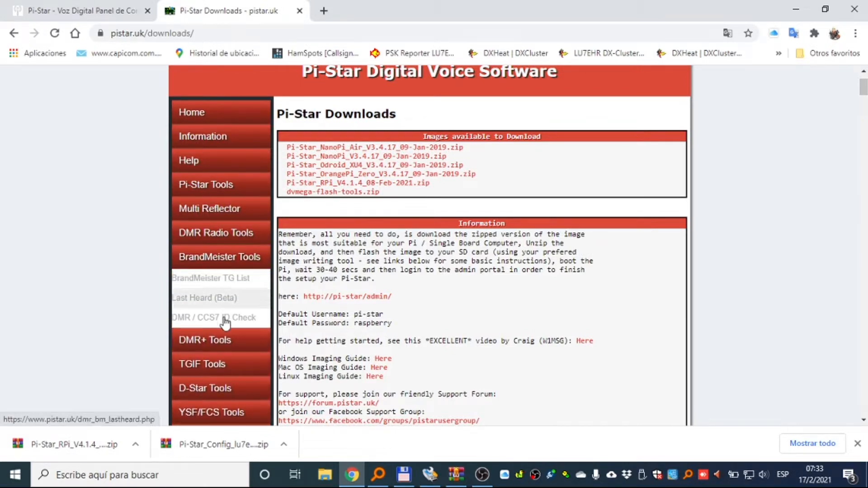
mouse_move(223, 365)
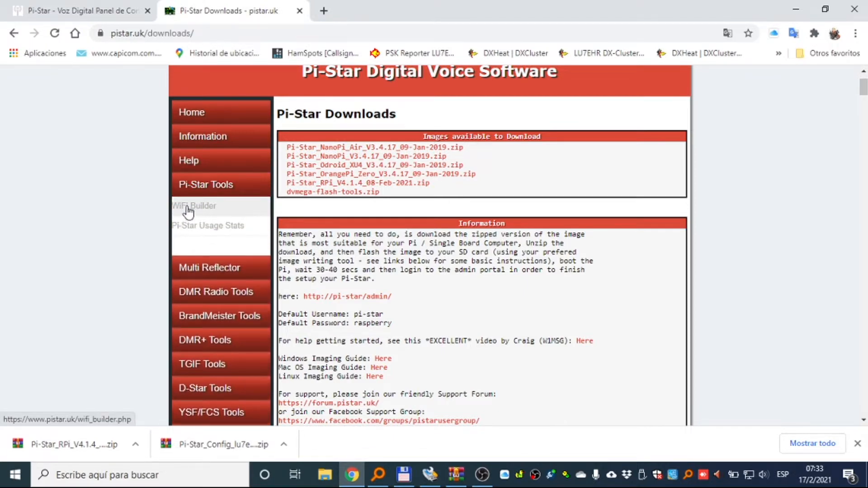
left_click(209, 208)
Step: Set the WiFi Country Code to US
left_click(464, 330)
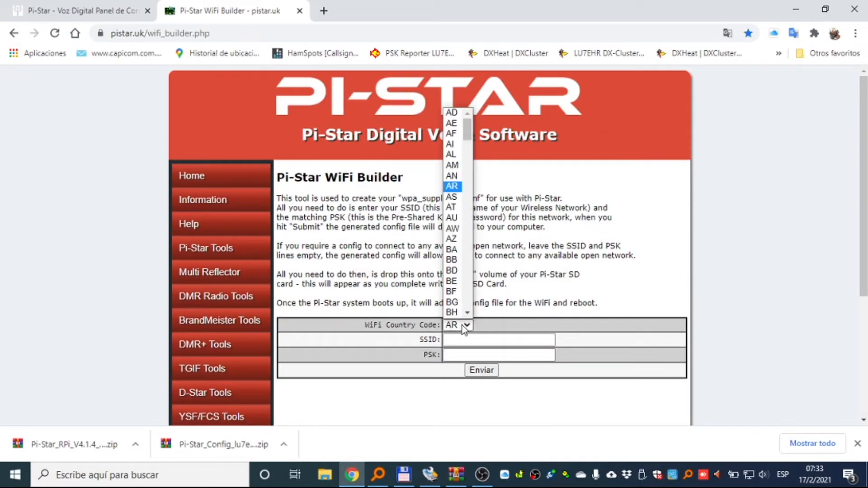
scroll(455, 258, "down", 15)
scroll(454, 257, "down", 8)
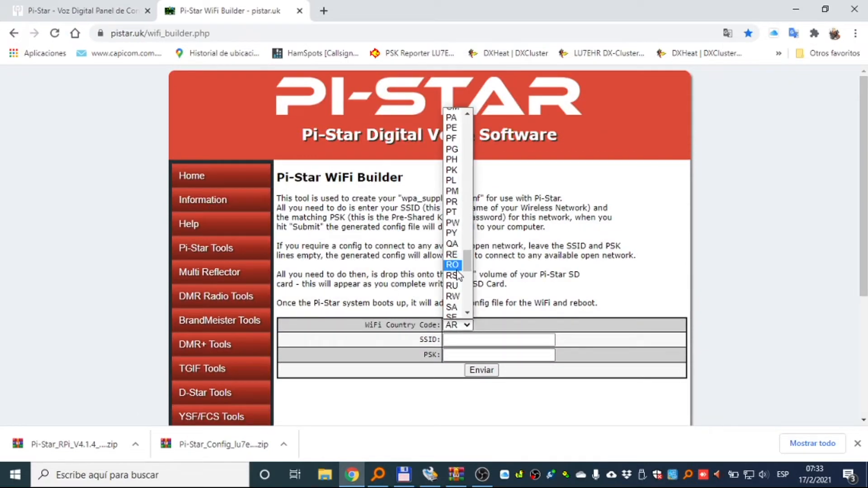
scroll(456, 282, "down", 5)
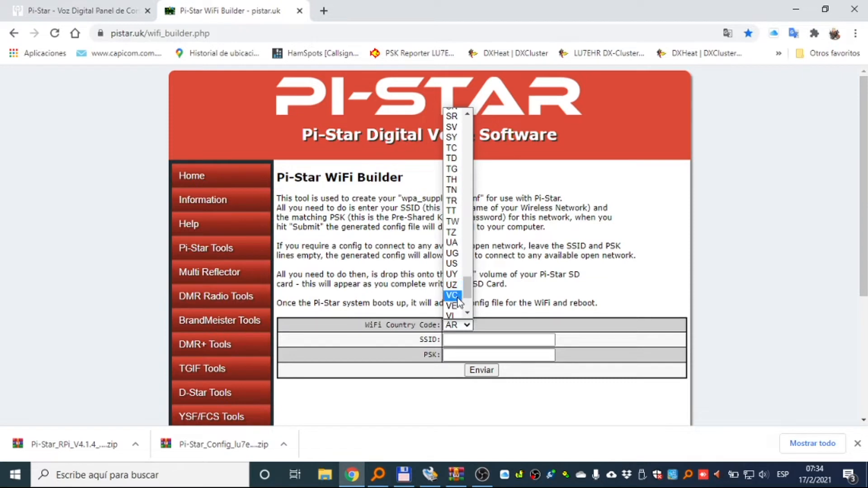
left_click(452, 263)
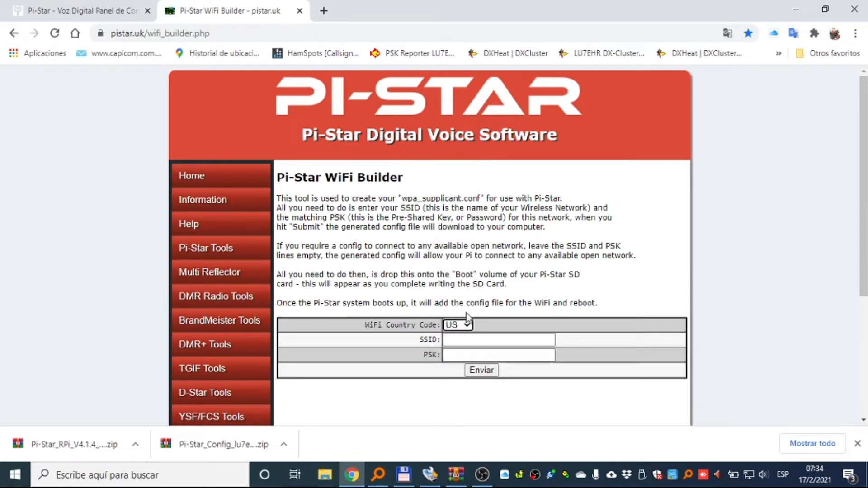
Step: Fill the SSID field with the saved home network name
left_click(491, 341)
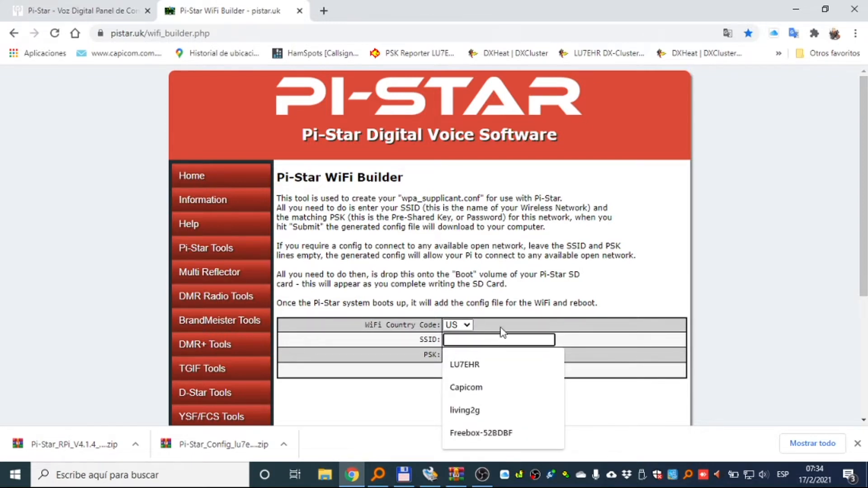
left_click(581, 299)
left_click(457, 339)
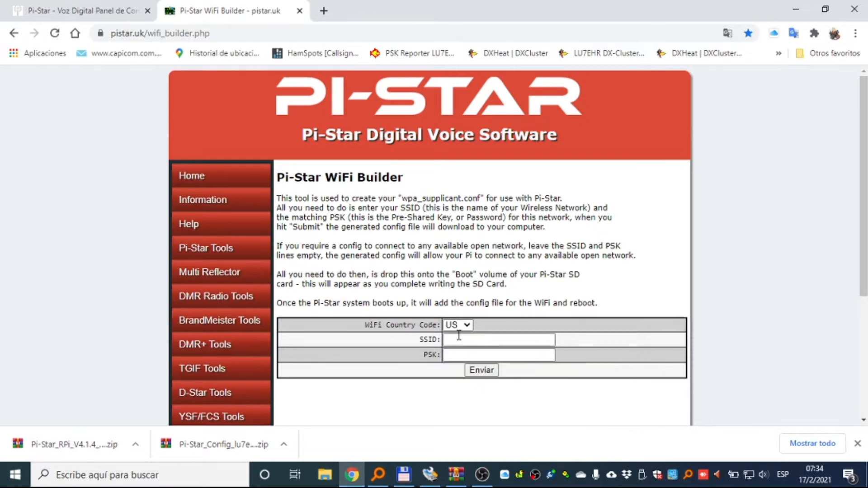
left_click(600, 302)
left_click(480, 339)
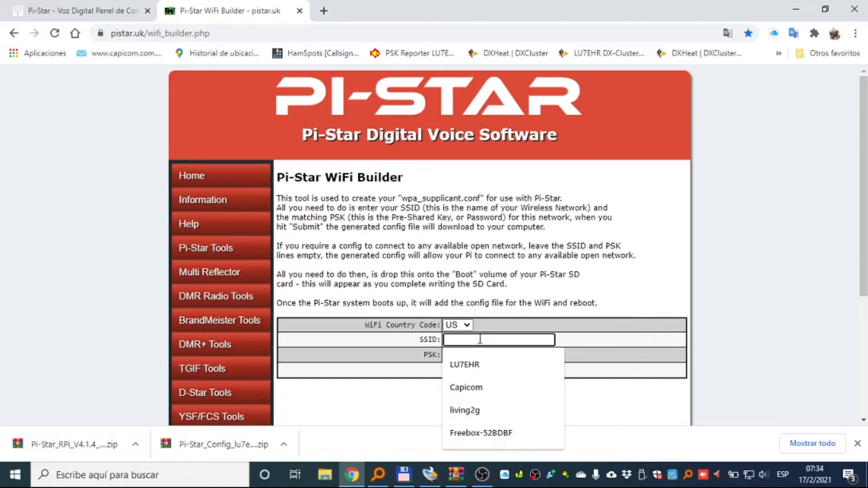
left_click(488, 354)
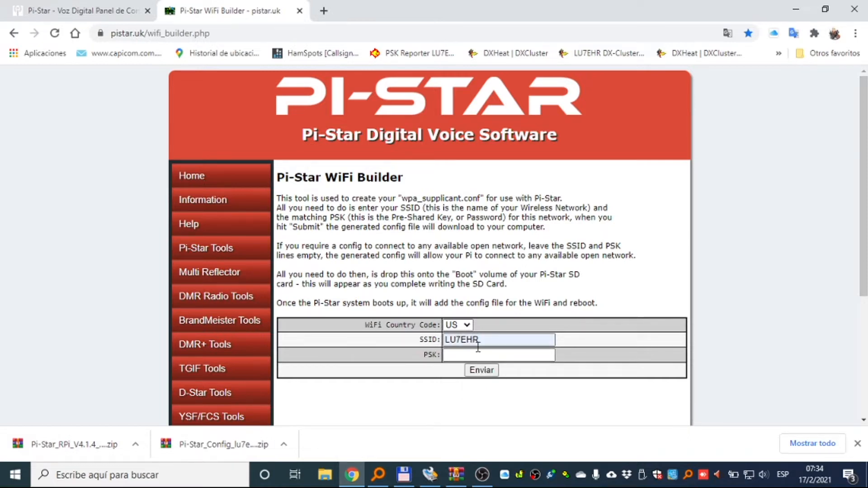
Step: Enter the WiFi password, submit to download wpa_supplicant (1).conf, then bring Total Commander forward
left_click(455, 355)
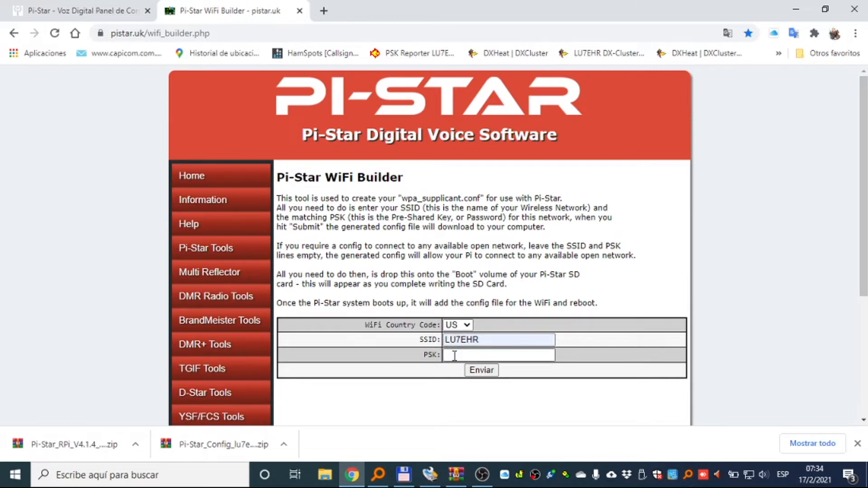
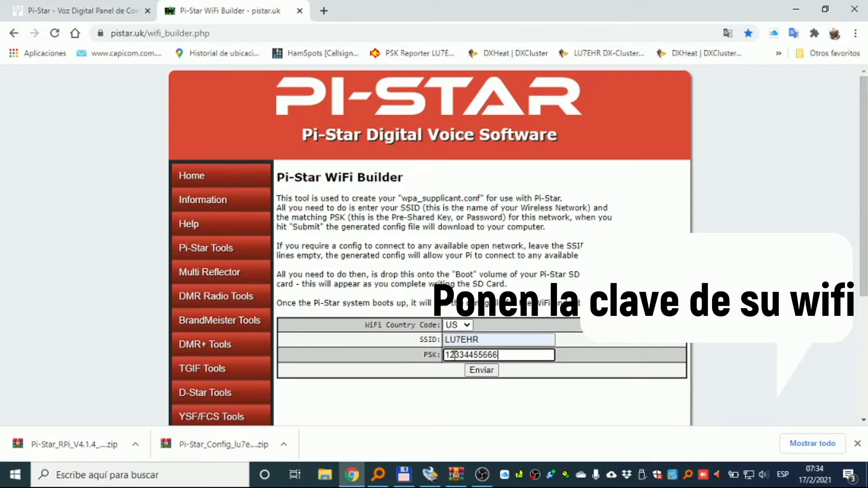
left_click(488, 375)
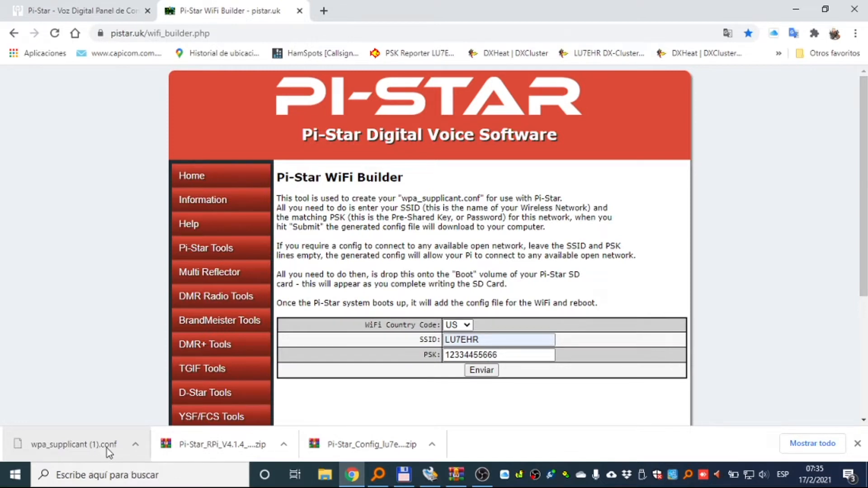
left_click(404, 474)
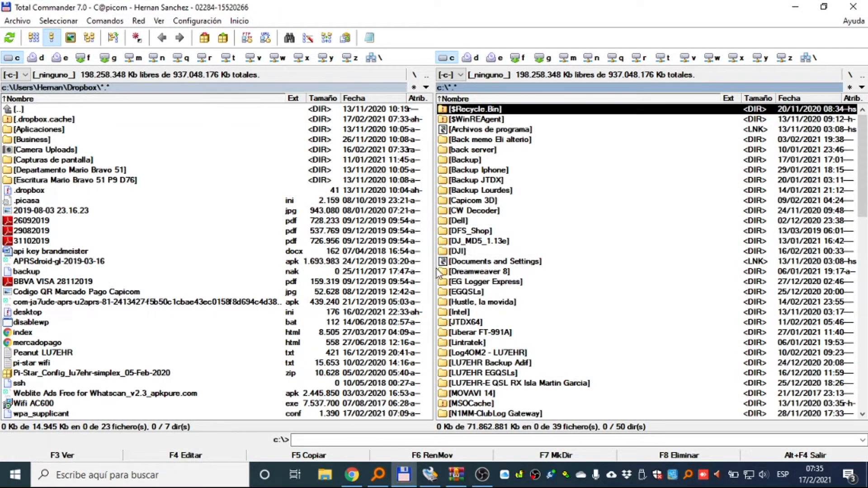
Step: Scroll through the C:\ files in Total Commander, then bring up the Everything search window
scroll(511, 281, "down", 18)
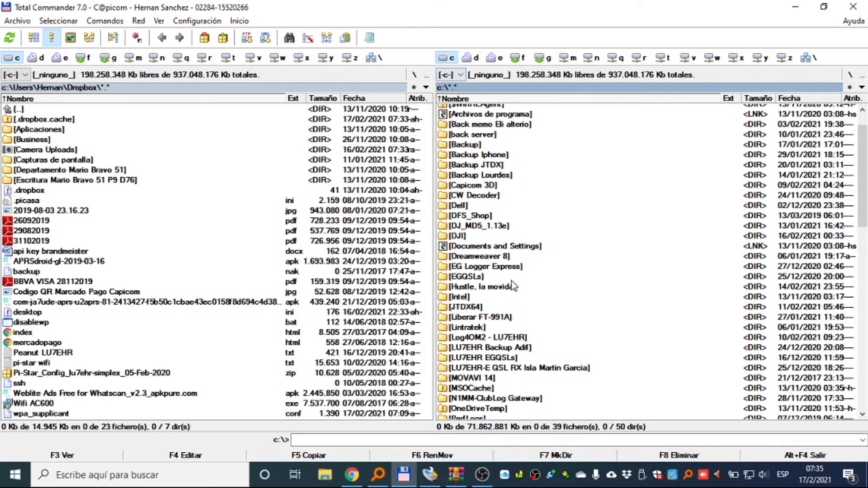
scroll(524, 346, "down", 1)
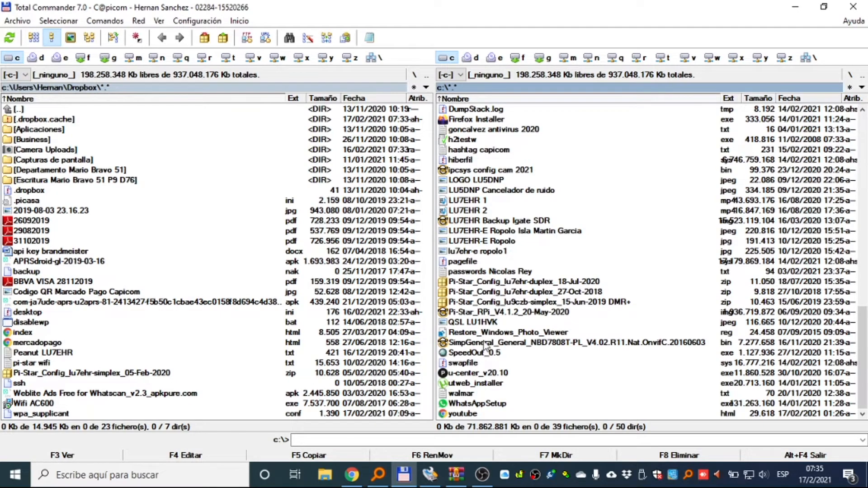
left_click(689, 474)
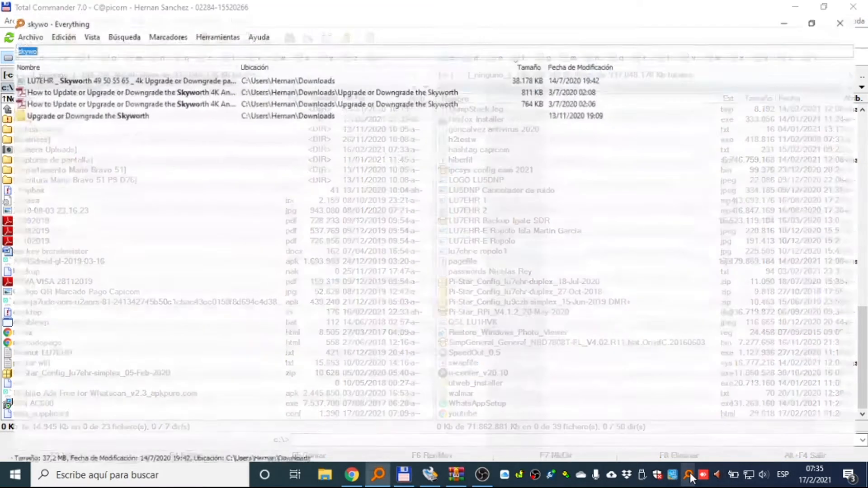
Step: Search 'wpa_supp' in Everything, sort newest first, select the Desktop wpa_supplicant.conf, then minimize
type("w")
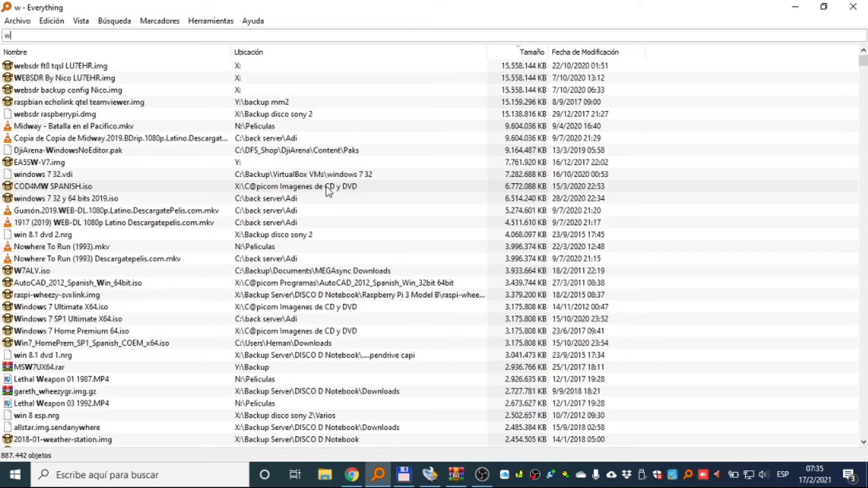
type("pa_supp")
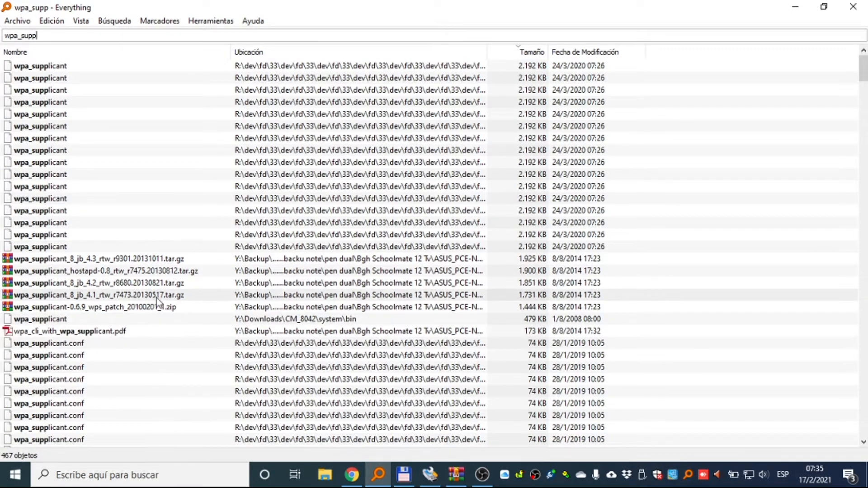
scroll(138, 305, "down", 7)
scroll(142, 303, "down", 20)
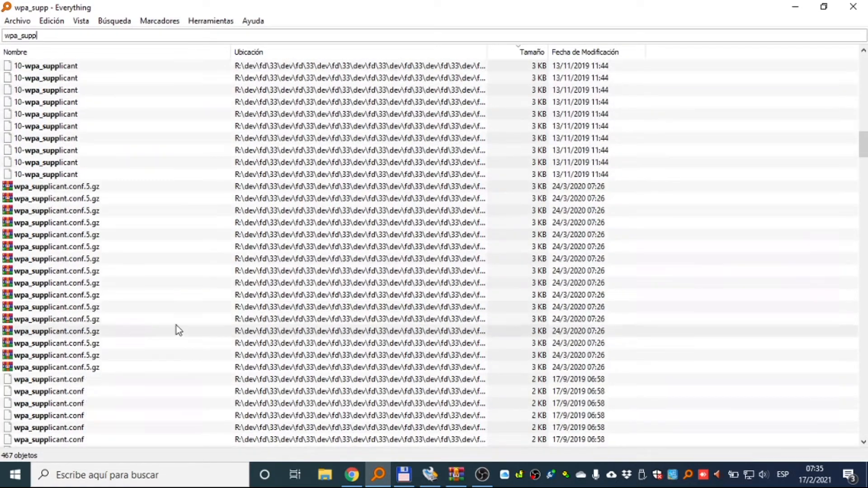
left_click_drag(860, 174, 863, 61)
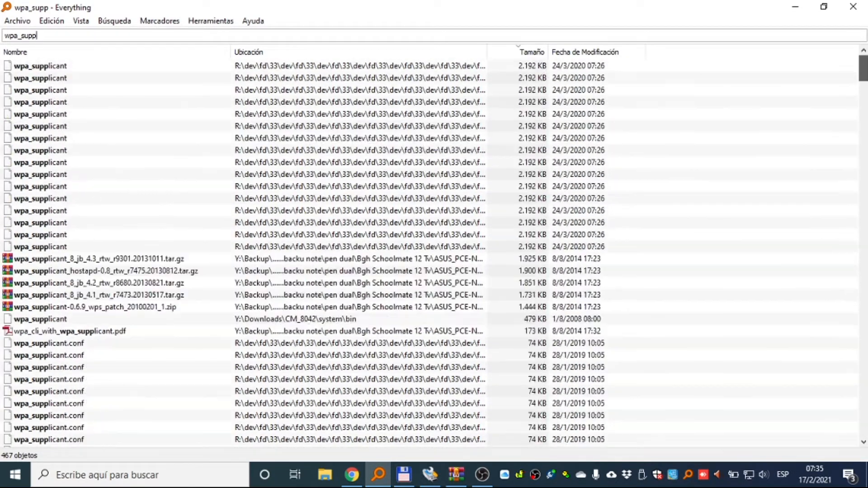
left_click(607, 52)
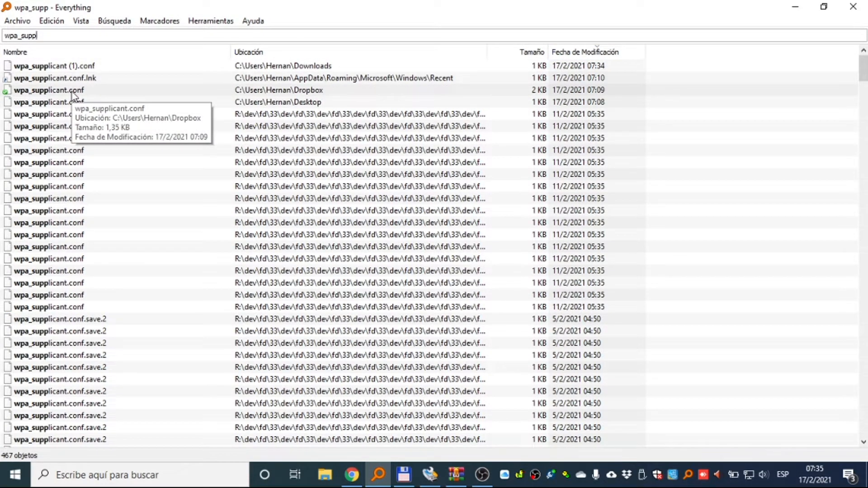
left_click(68, 105)
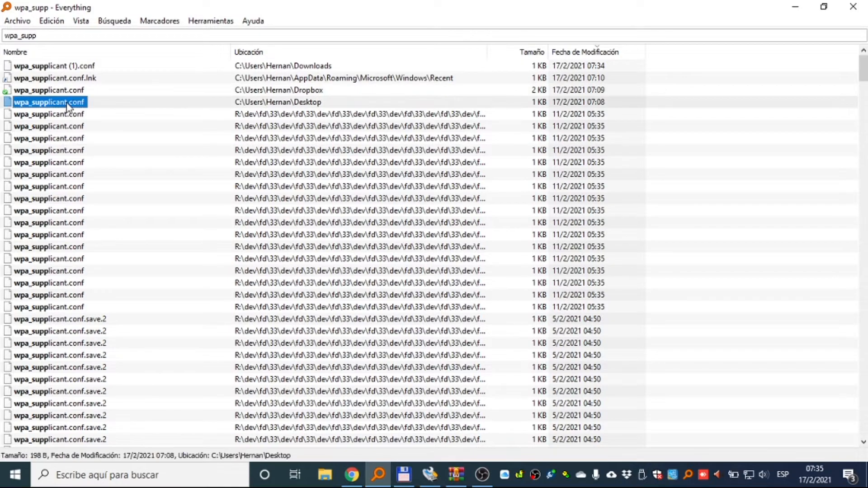
left_click(794, 6)
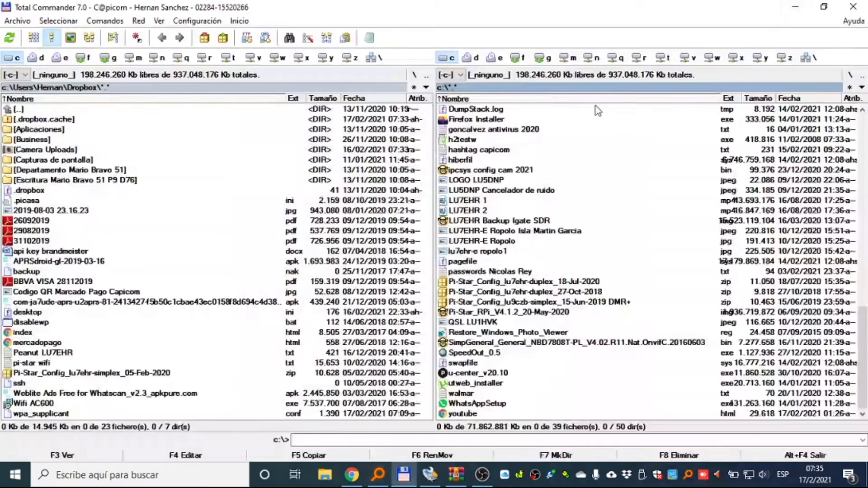
Step: Close Win32 Disk Imager, dismiss its notices, and list the SD card's boot drive G: on the right
left_click(519, 57)
left_click(430, 472)
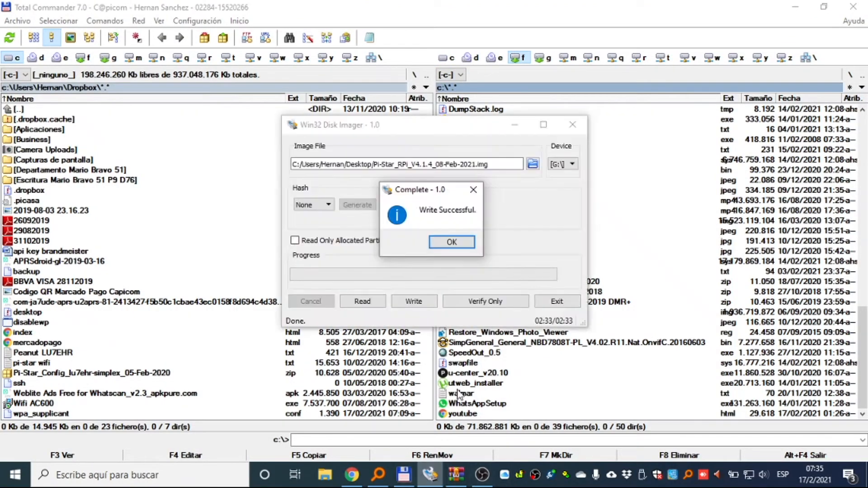
left_click(451, 241)
left_click(556, 302)
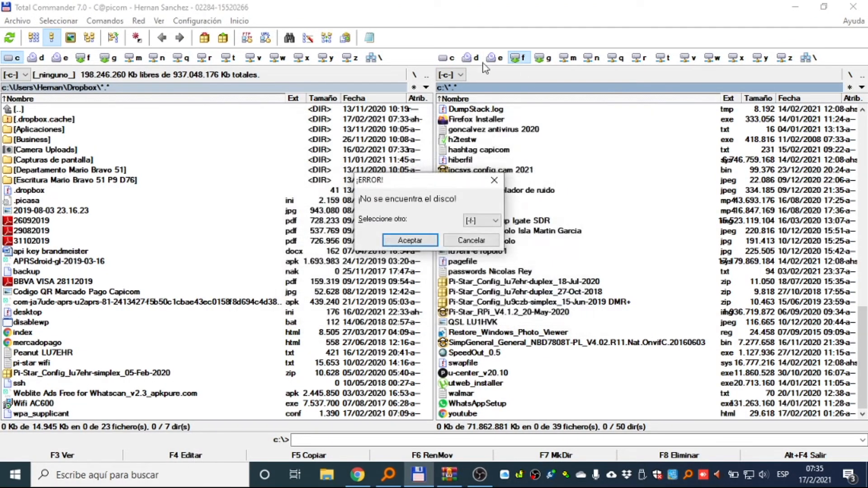
left_click(470, 240)
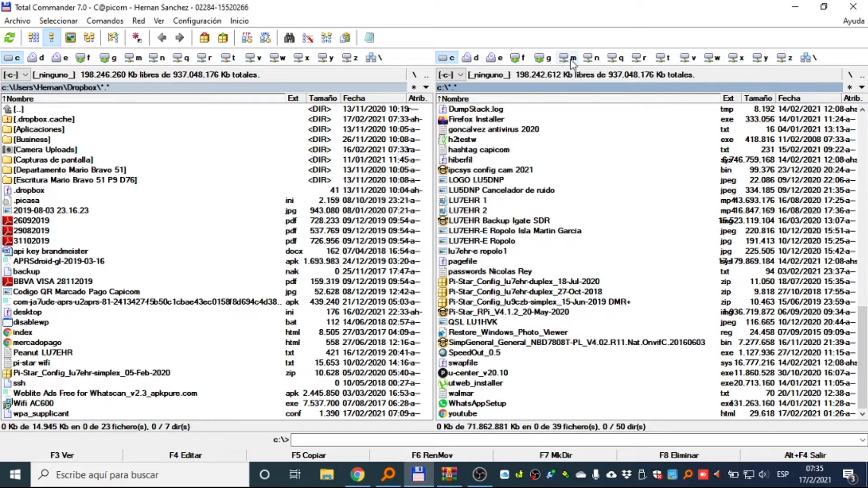
left_click(540, 59)
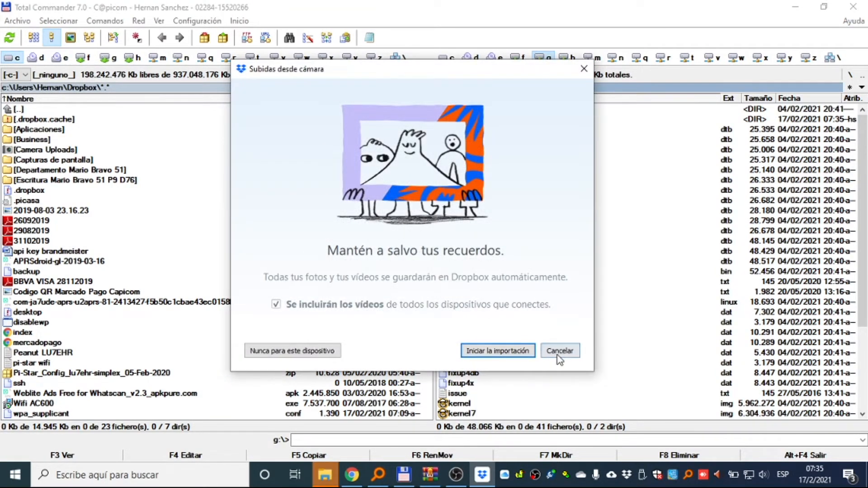
left_click(560, 351)
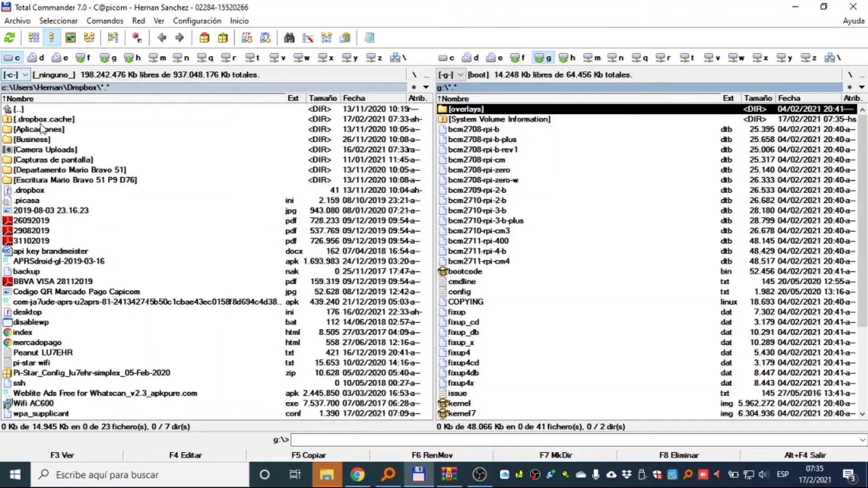
Step: Browse the left panel to the Desktop and open wpa_supplicant.conf in Notepad
double_click(18, 109)
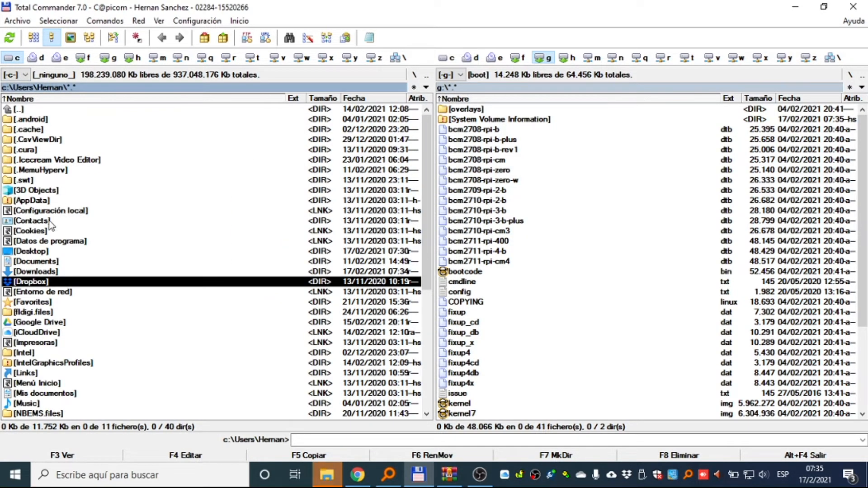
left_click(46, 252)
double_click(46, 252)
scroll(86, 280, "down", 20)
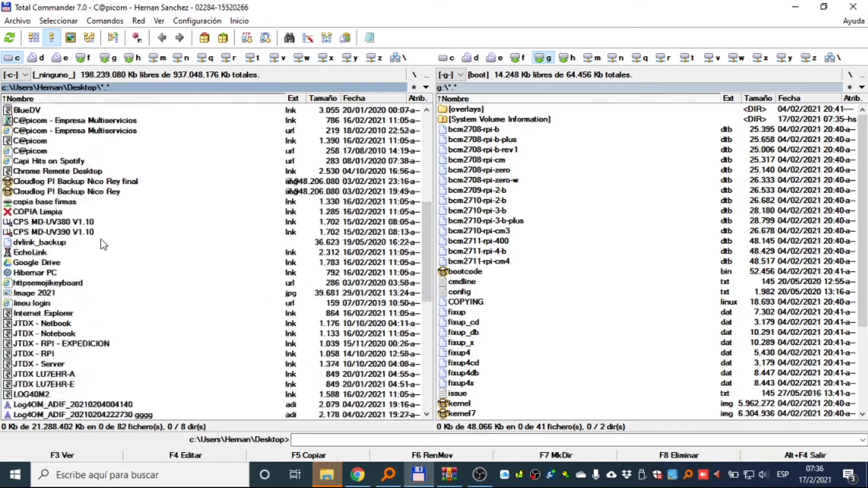
left_click(80, 363)
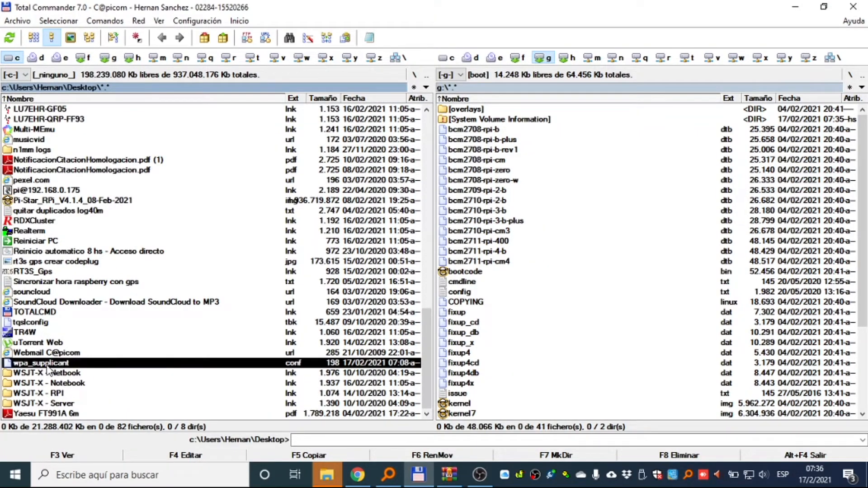
double_click(88, 366)
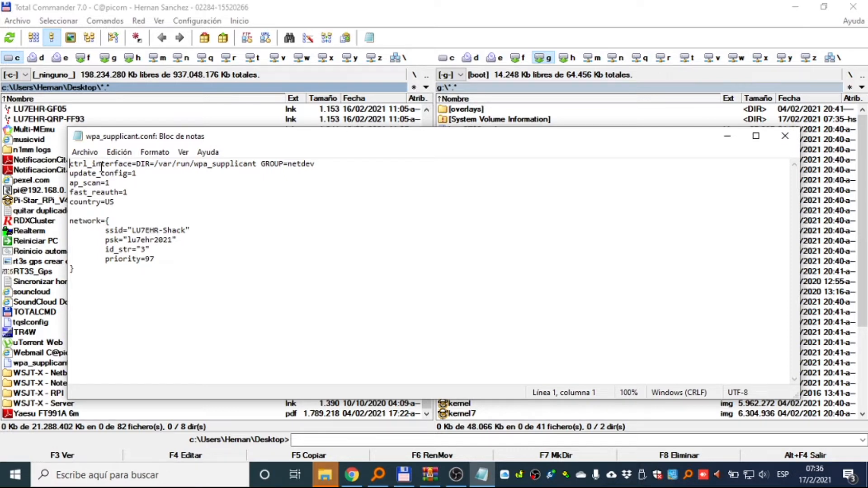
Step: Inspect the country=US network block and SSID in wpa_supplicant.conf, then close Notepad
left_click_drag(70, 164, 226, 267)
right_click(123, 238)
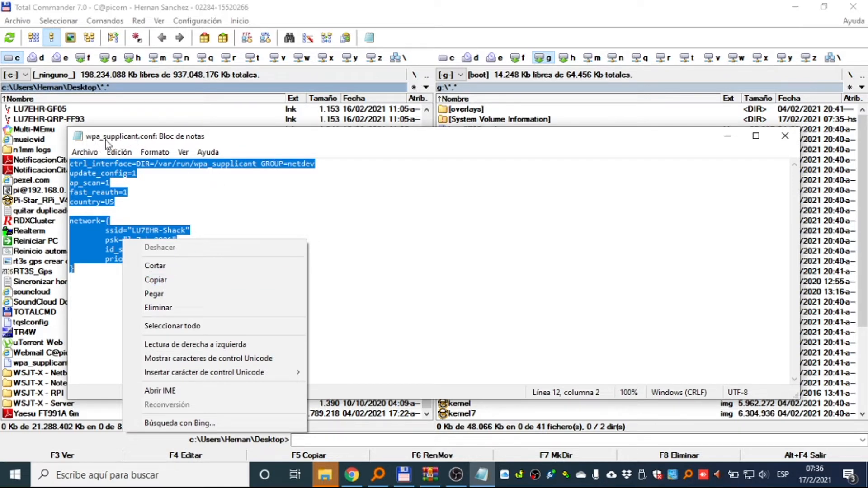
left_click(340, 221)
left_click_drag(163, 230, 192, 230)
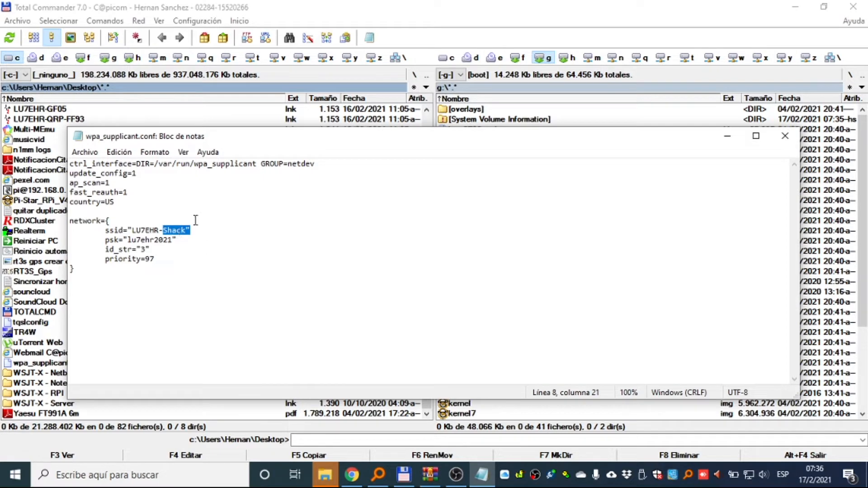
left_click(784, 135)
key("Up")
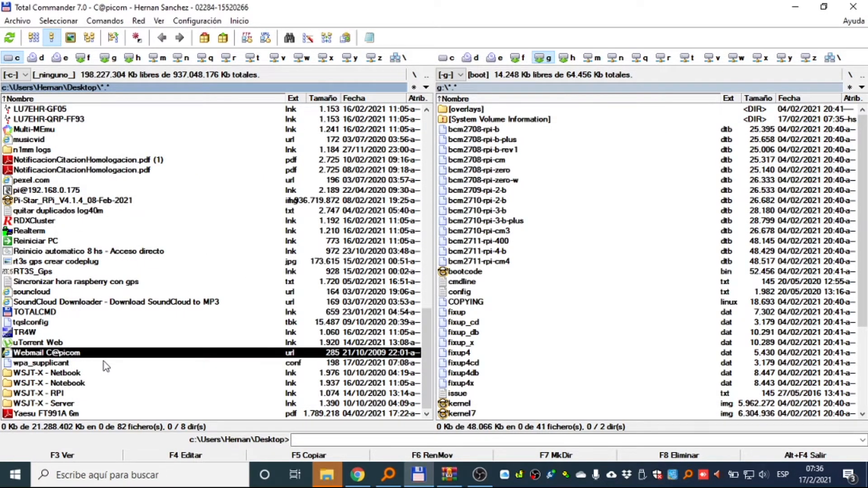
Step: Copy the Desktop wpa_supplicant.conf to G:\wpa_supplicant.conf on the boot drive
left_click(104, 362)
left_click(336, 453)
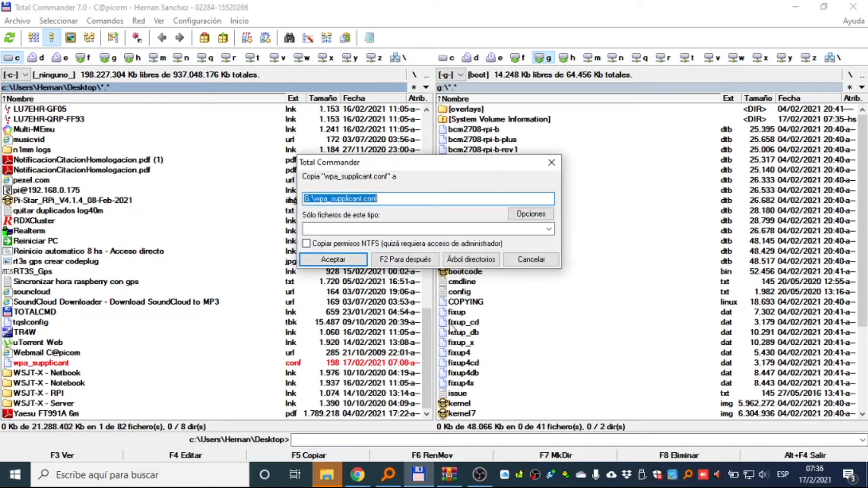
left_click(349, 263)
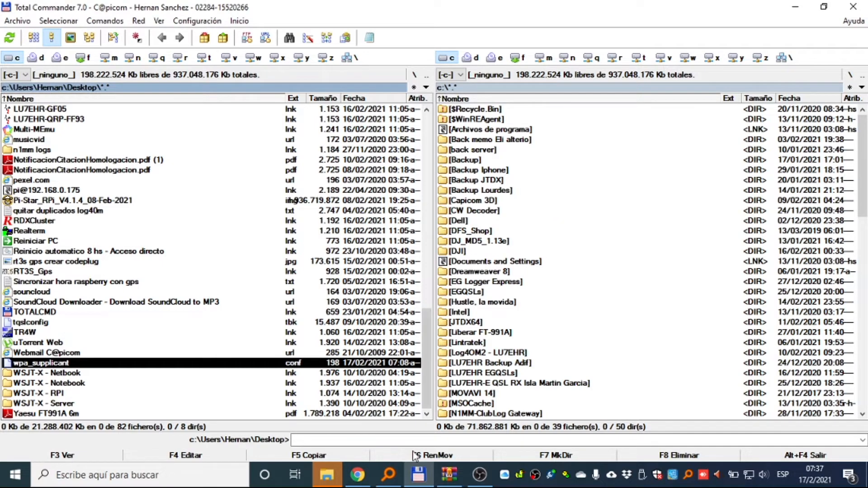
Step: Open a new Chrome tab and type 19 in the address bar toward 192.168.0.30
left_click(357, 474)
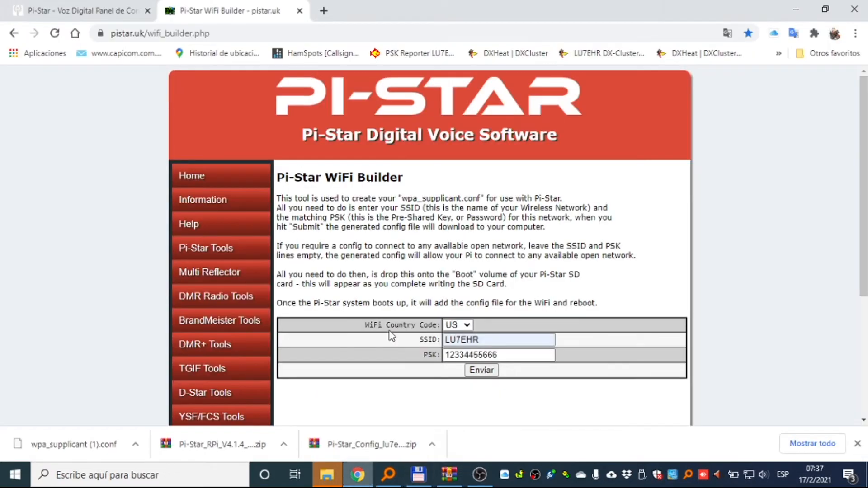
left_click(321, 10)
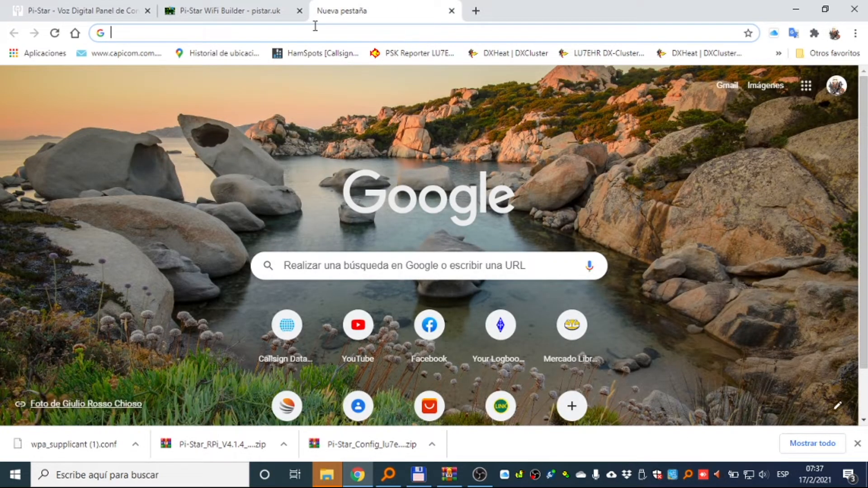
left_click(311, 31)
type("19")
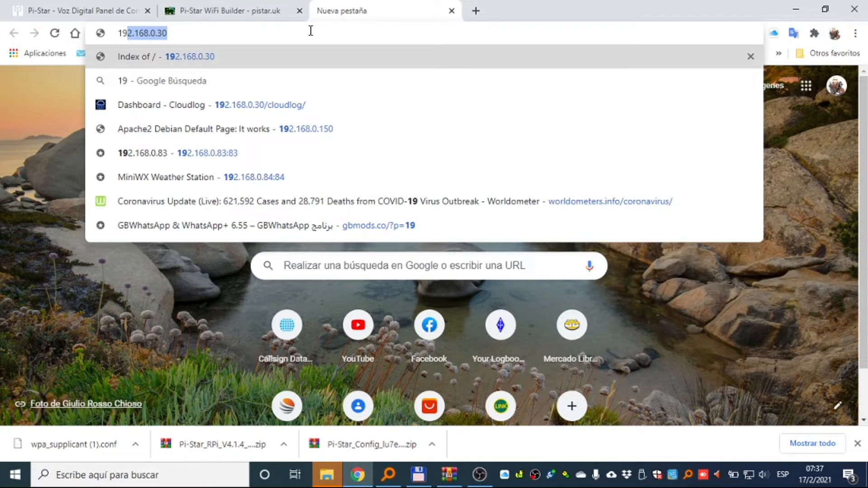
Step: Load the 192.168.0.30 dashboard showing No Mode Defined and close the downloads bar
key("Return")
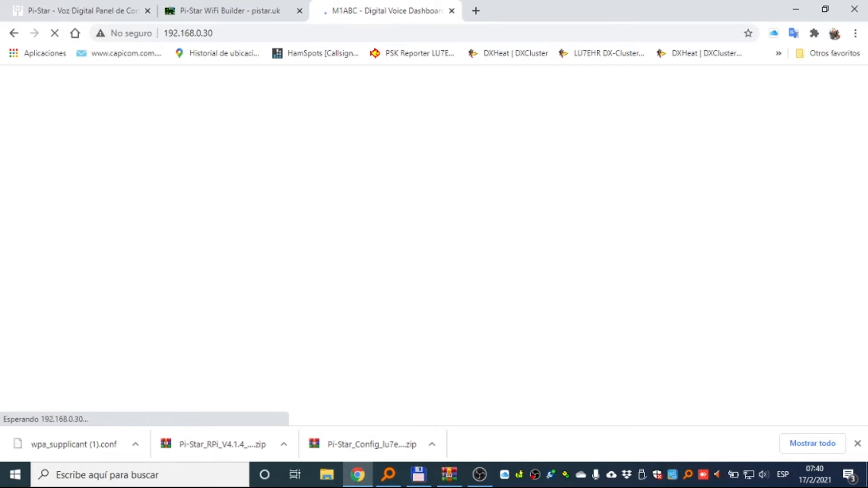
left_click(856, 443)
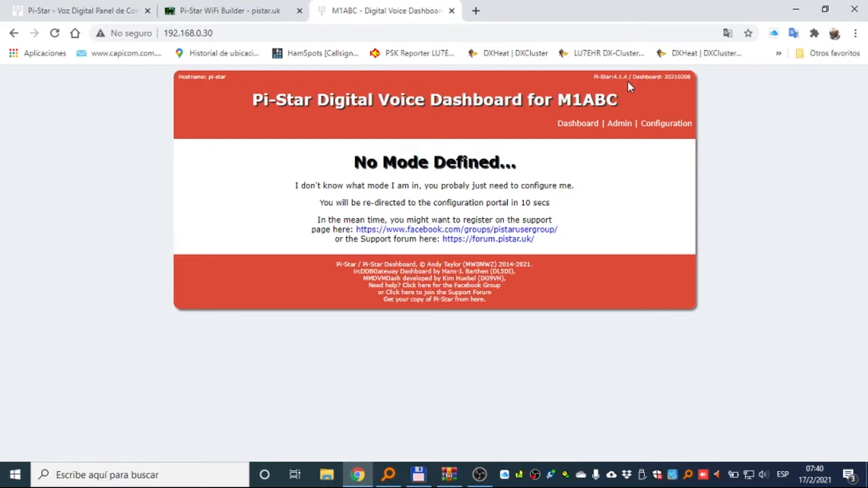
Step: Open Configuration and sign in with the hotspot's username and password
left_click(666, 128)
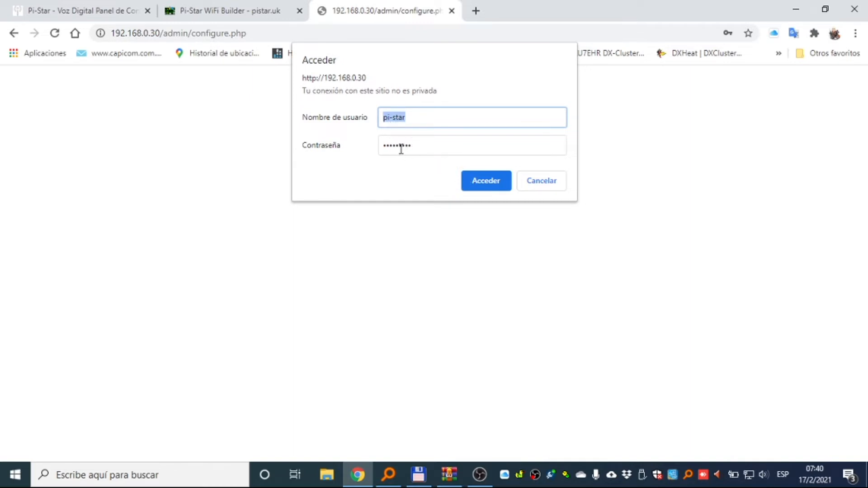
left_click(480, 180)
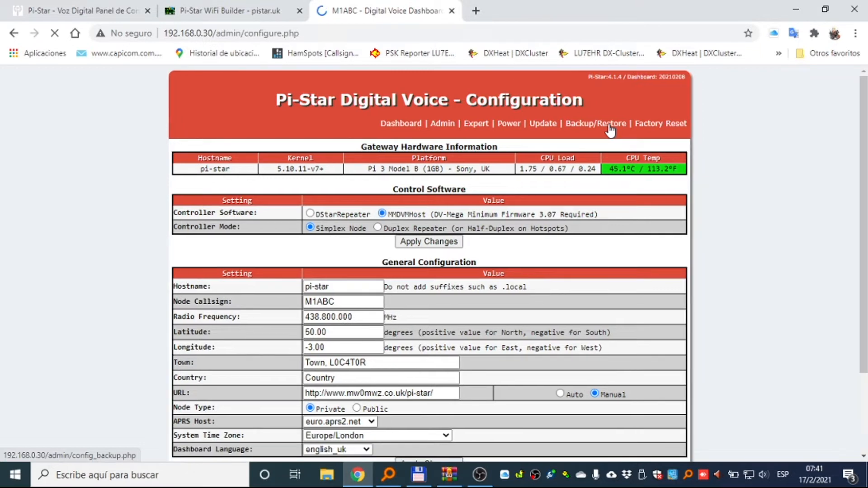
Step: Browse Backup/Restore to the saved config zip in Descargas, cancel without restoring, and return to Configuration
left_click(609, 129)
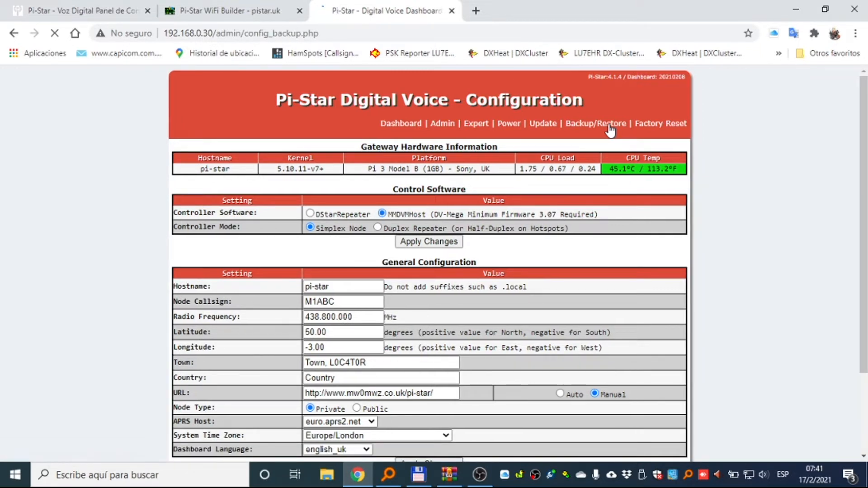
left_click(532, 334)
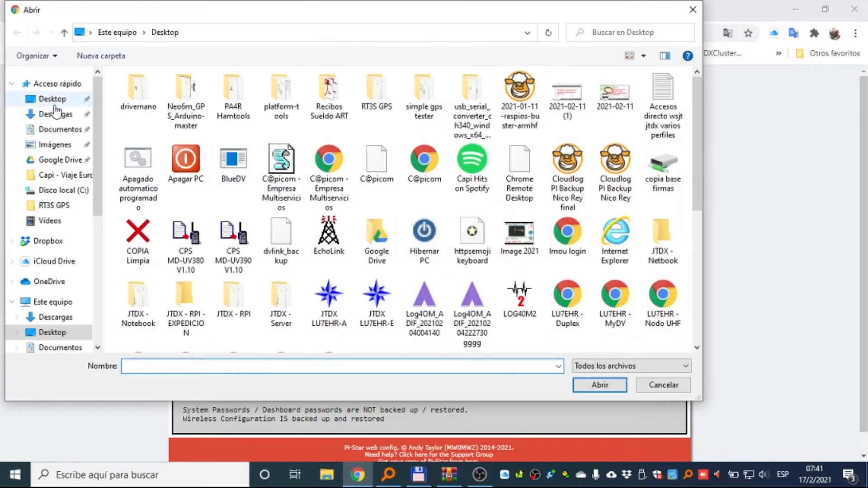
left_click(55, 114)
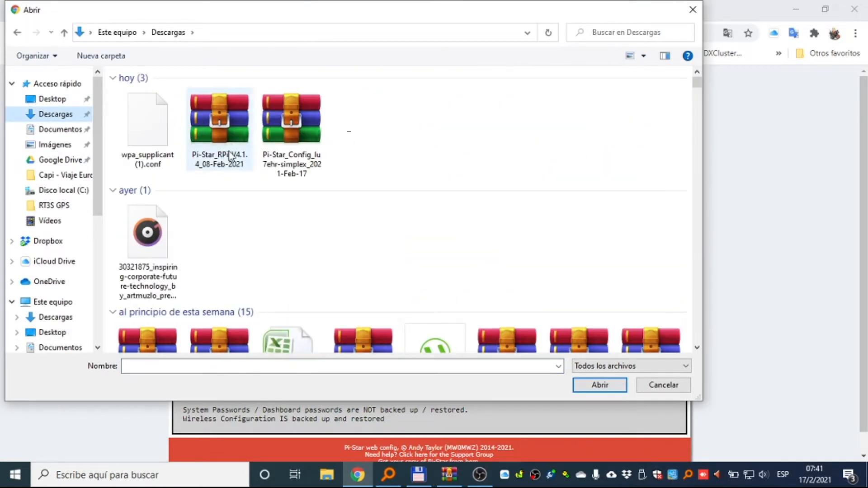
left_click(287, 140)
left_click(691, 11)
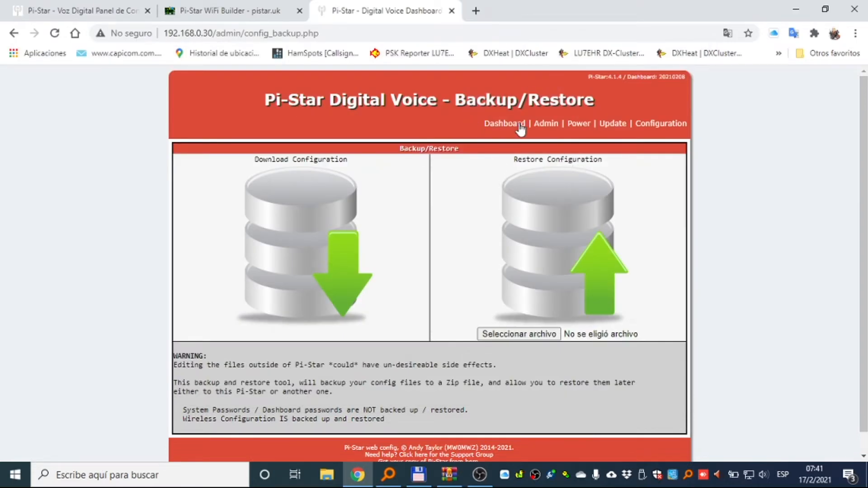
left_click(656, 127)
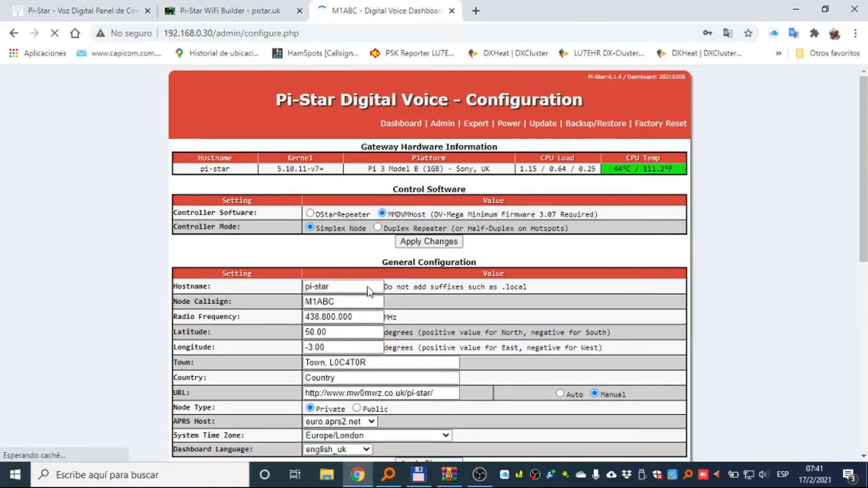
Step: Replace the pi-star hostname with the operator's callsign in lowercase, trimming the -ysf suffix
left_click_drag(346, 286, 277, 283)
key("BackSpace")
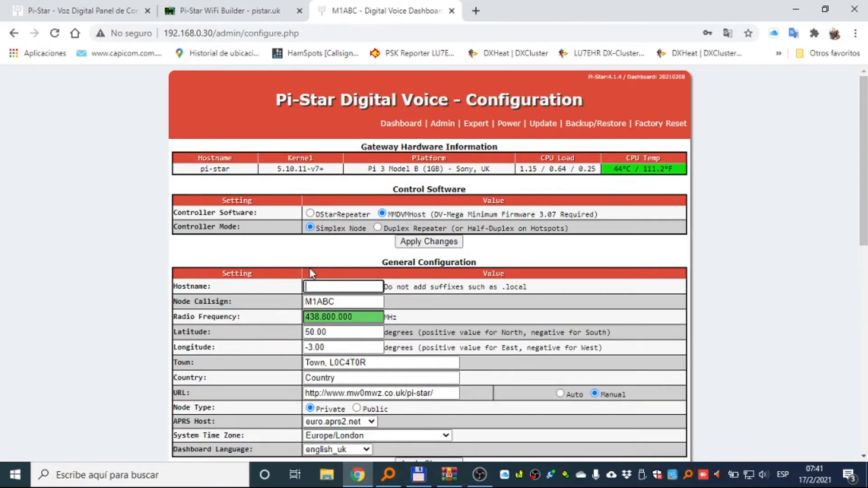
left_click(344, 286)
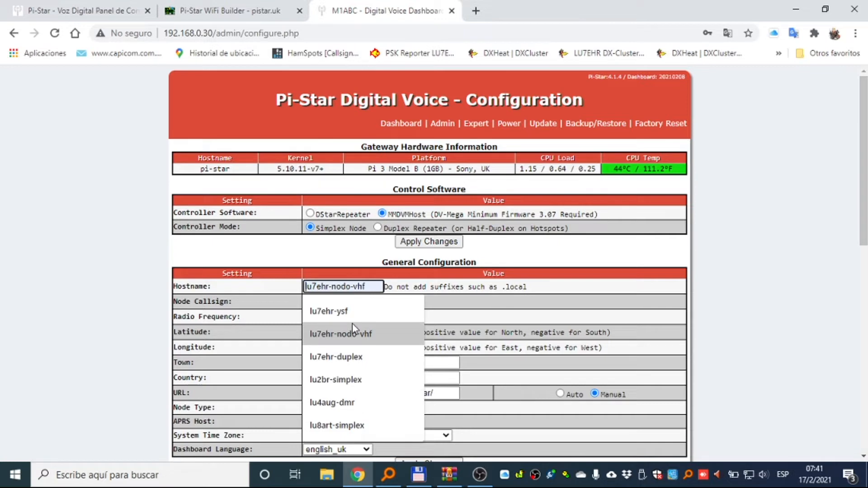
left_click(341, 314)
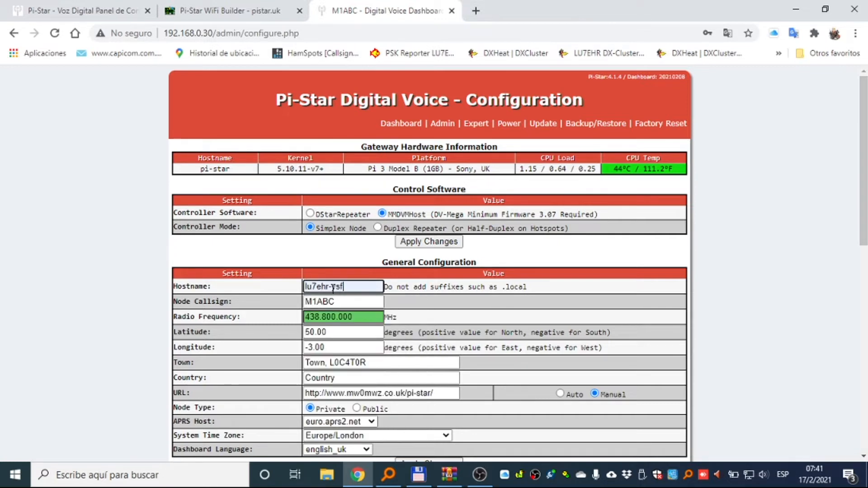
key("BackSpace")
key("BackSpace")
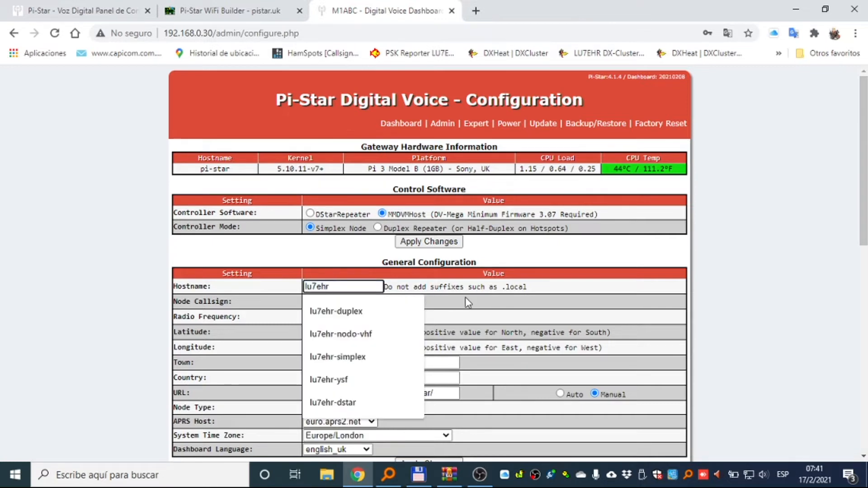
left_click(764, 280)
Step: Check the other hotspot's dashboard and the WiFi Builder page, then return to Configuration
left_click(96, 6)
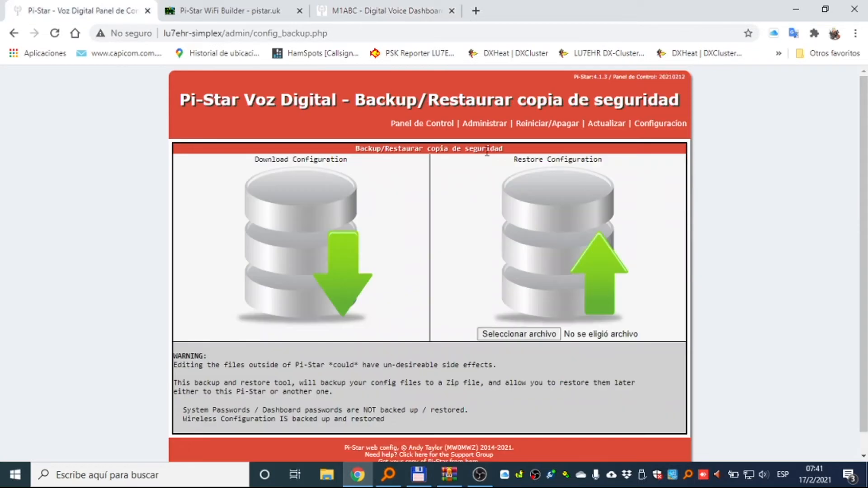
left_click(415, 124)
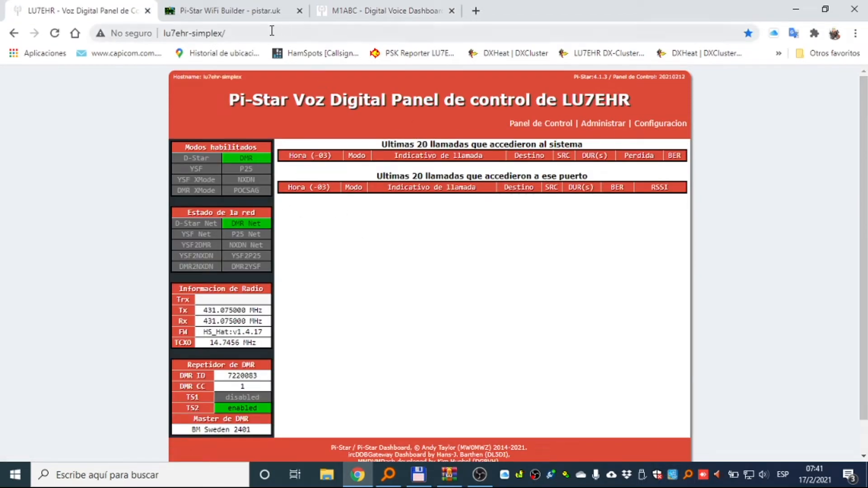
left_click(219, 9)
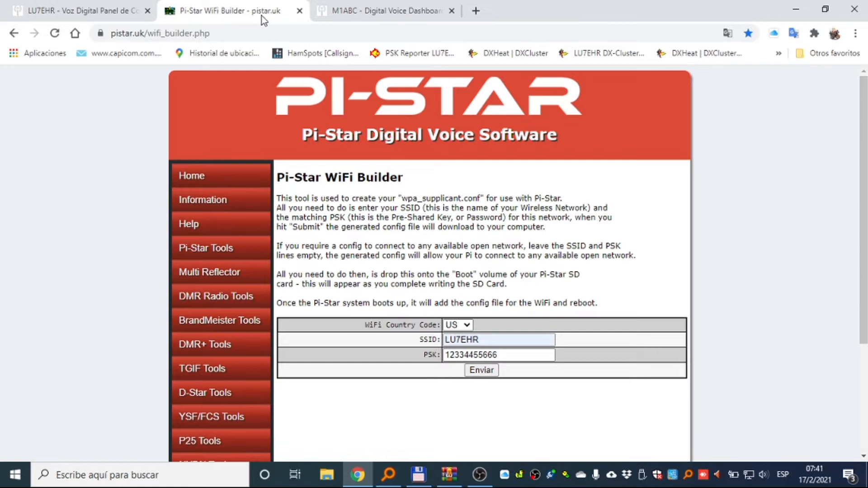
left_click(355, 11)
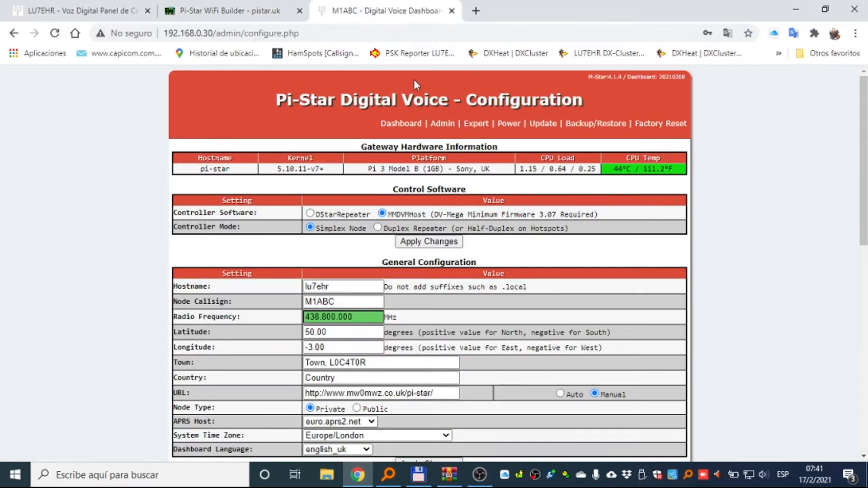
Step: Enter the operator's callsign as Node Callsign and set the radio frequency to 431.075 MHz
double_click(350, 302)
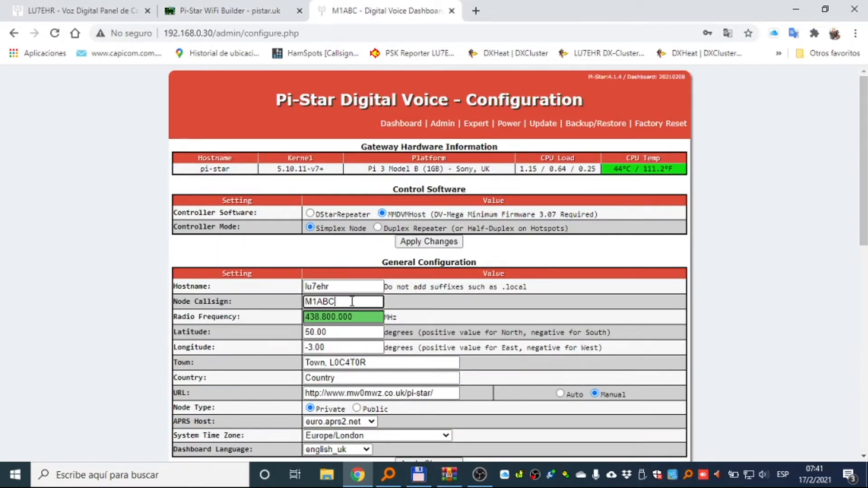
type("LU7EHR")
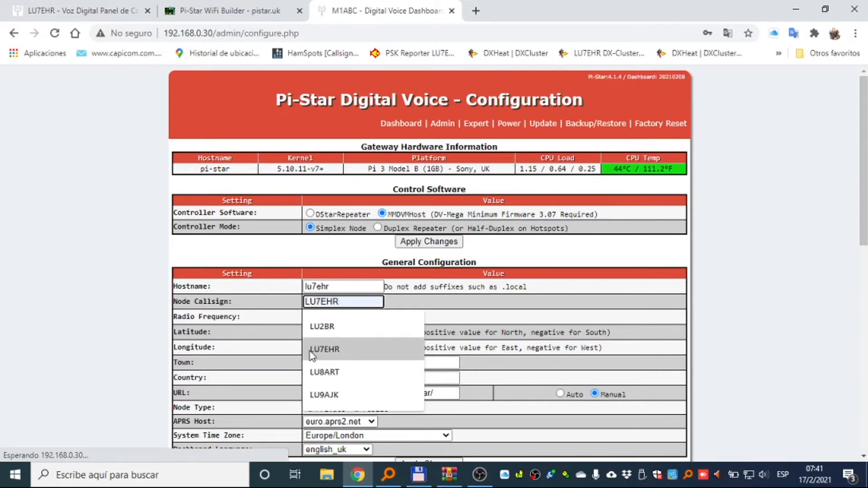
left_click(325, 348)
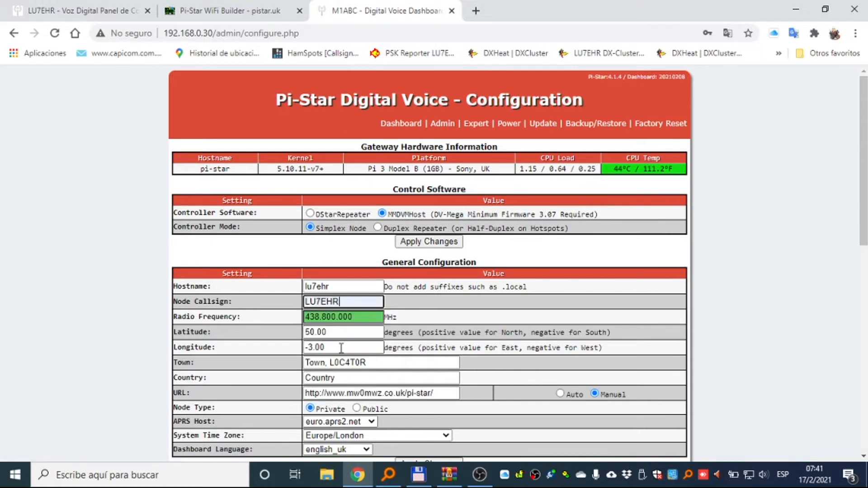
left_click_drag(362, 317, 316, 312)
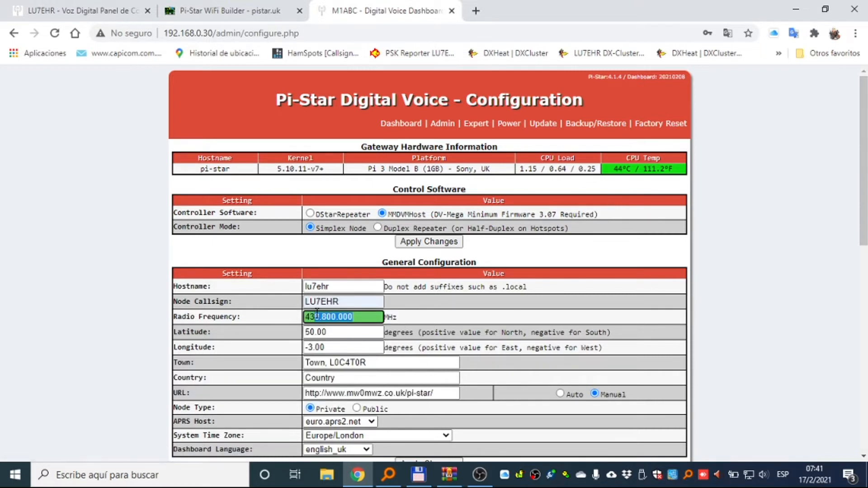
type("1.076")
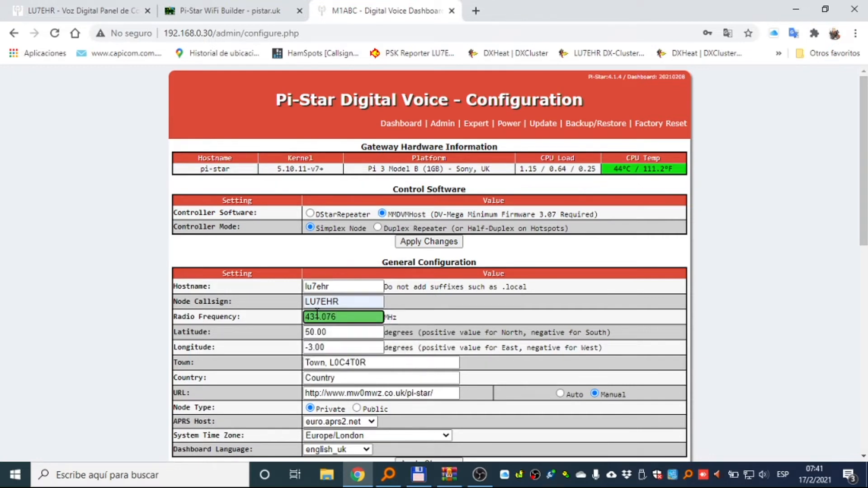
key("BackSpace")
type("6")
key("BackSpace")
type("5")
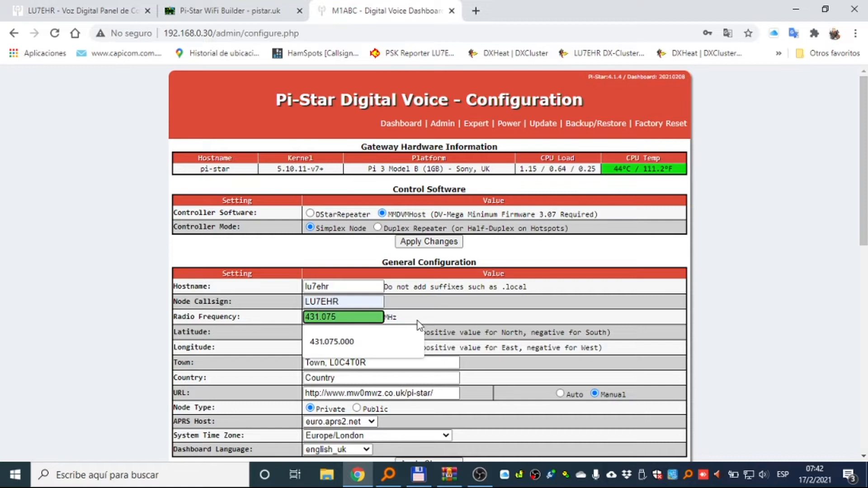
left_click(357, 337)
Step: Fill in the station latitude and longitude from saved autofill values
left_click(355, 334)
key("ctrl+a")
key("BackSpace")
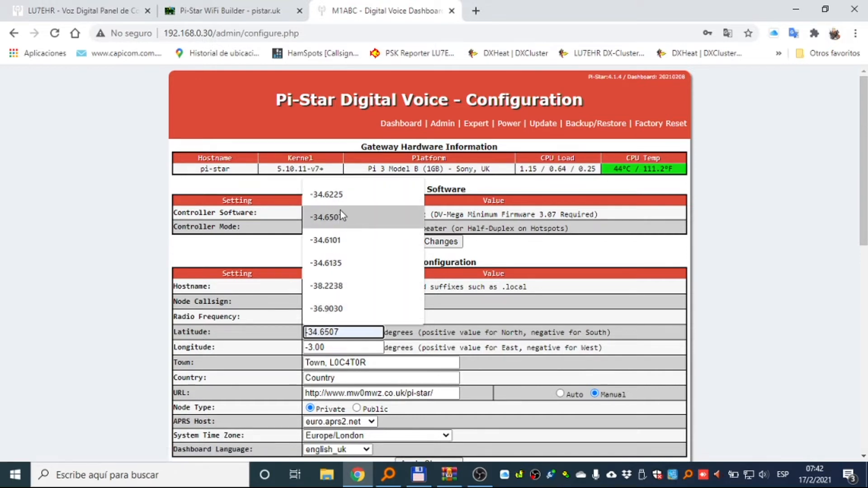
left_click(347, 198)
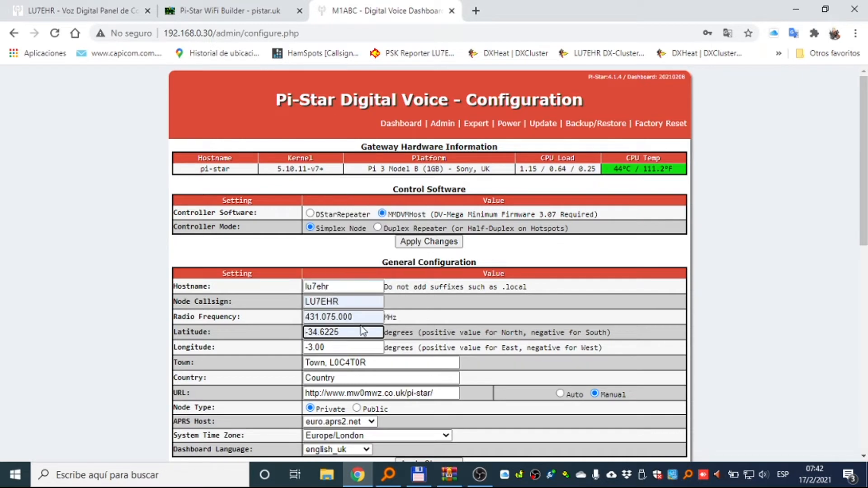
double_click(347, 346)
key("Delete")
left_click(346, 346)
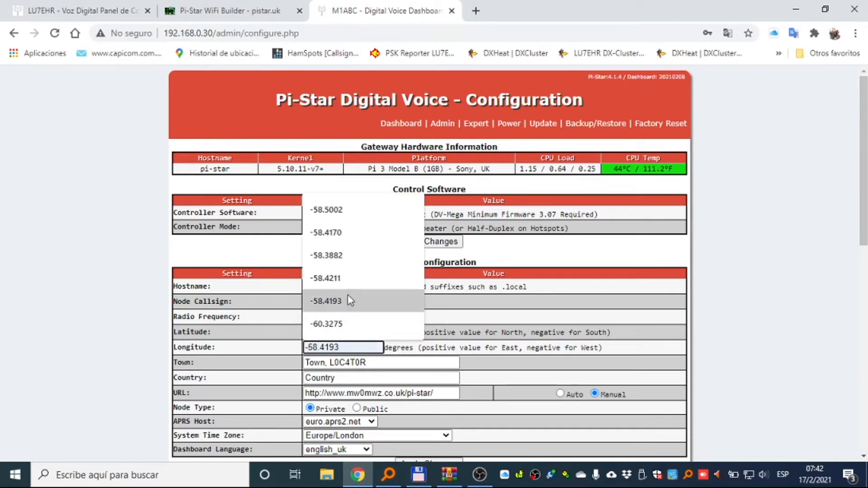
left_click(349, 238)
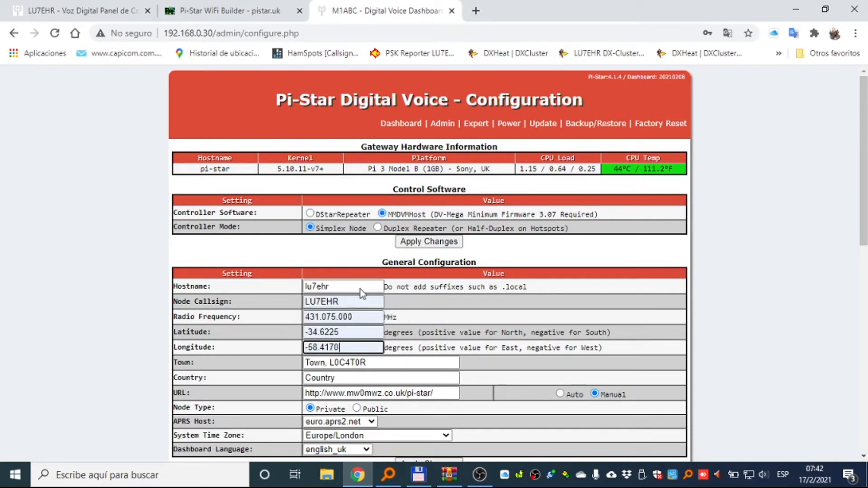
left_click(359, 338)
left_click_drag(324, 333, 391, 334)
key("BackSpace")
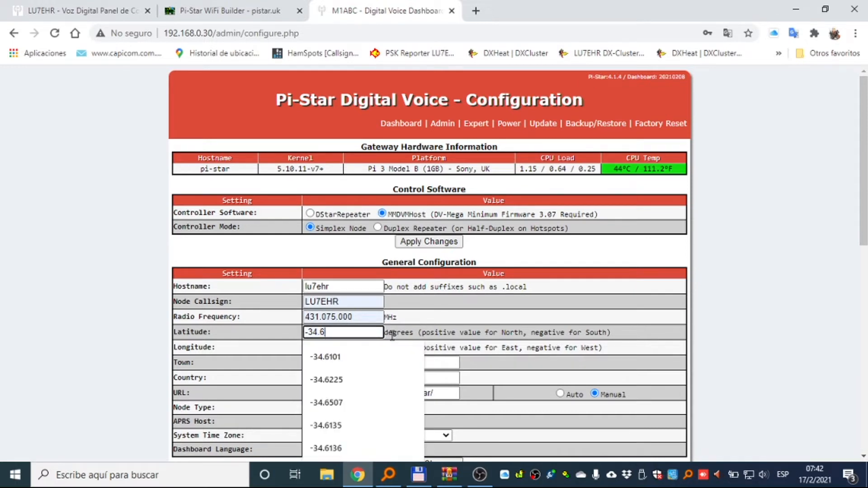
left_click(353, 359)
Step: Set the town to Capital Federal, the country to Argentina and the URL to Auto
left_click(384, 362)
left_click_drag(362, 362, 323, 374)
key("BackSpace")
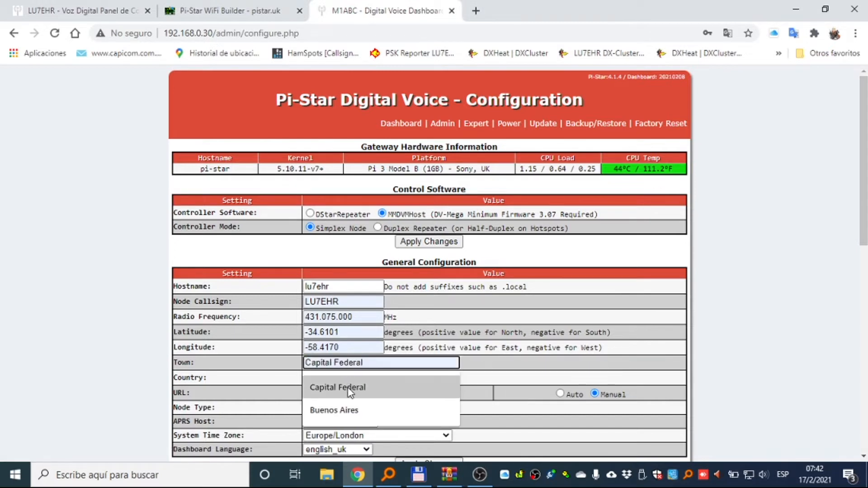
left_click(349, 391)
double_click(359, 378)
key("BackSpace")
left_click(328, 402)
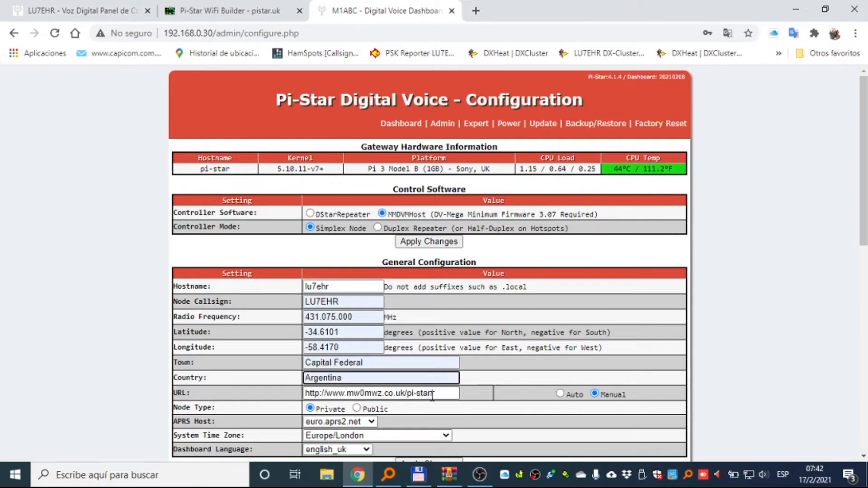
left_click(559, 394)
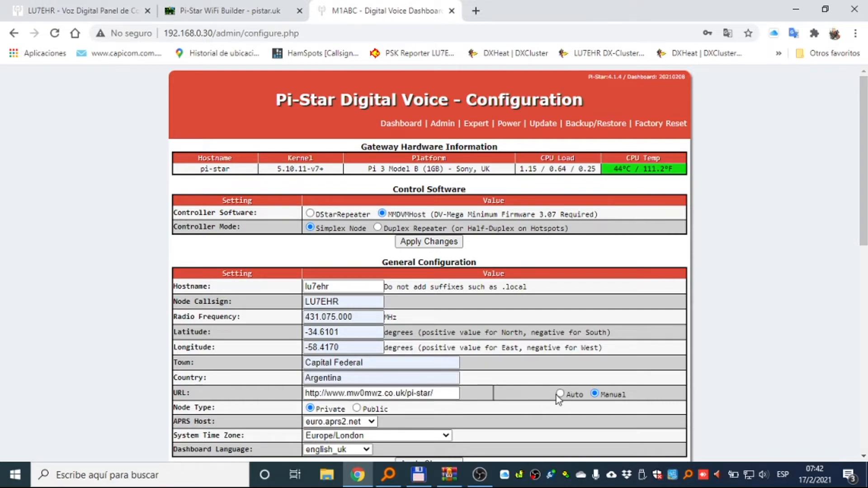
Step: Make the node public and choose soam.aprs2.net as the APRS host
scroll(457, 368, "down", 4)
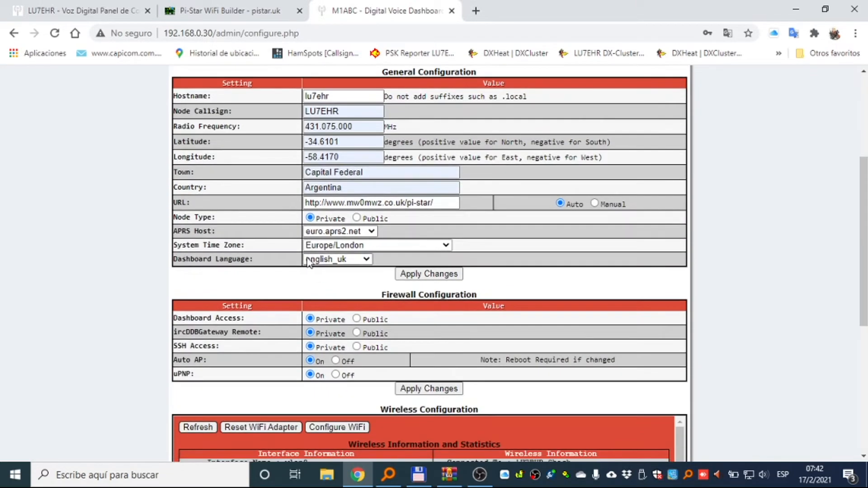
left_click(356, 219)
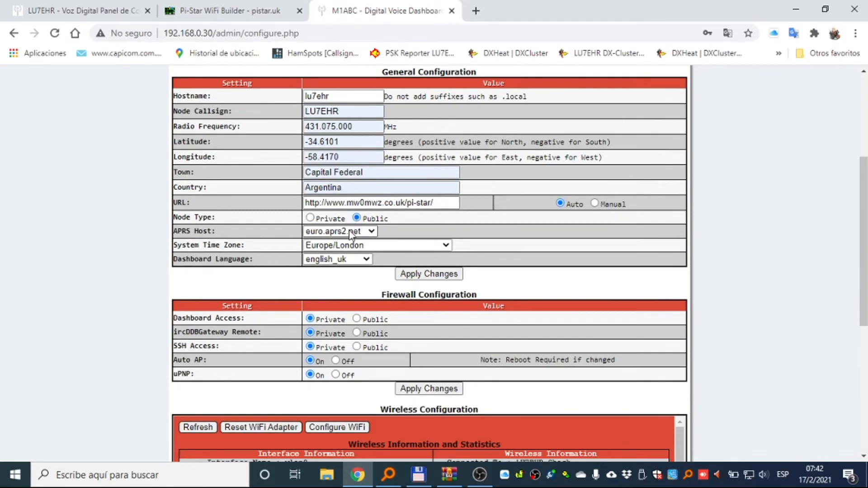
left_click(350, 231)
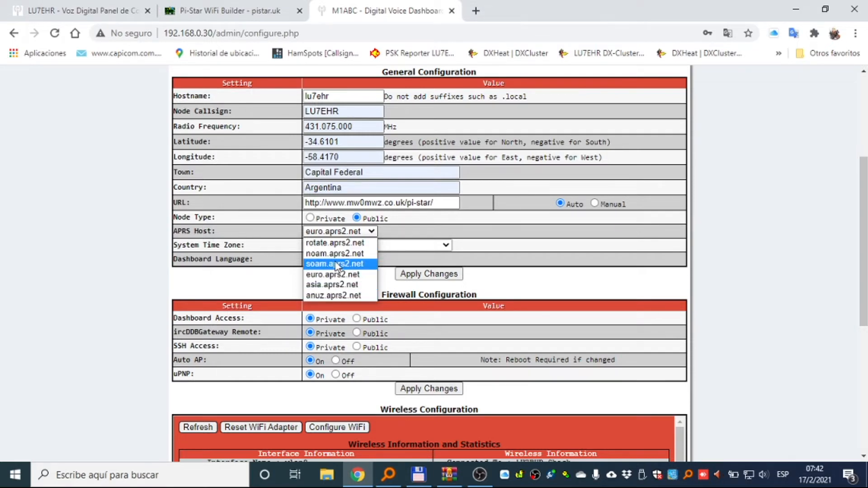
left_click(336, 265)
Step: Set the time zone to America/Argentina/Buenos_Aires and the dashboard language to spanish_es
left_click(354, 247)
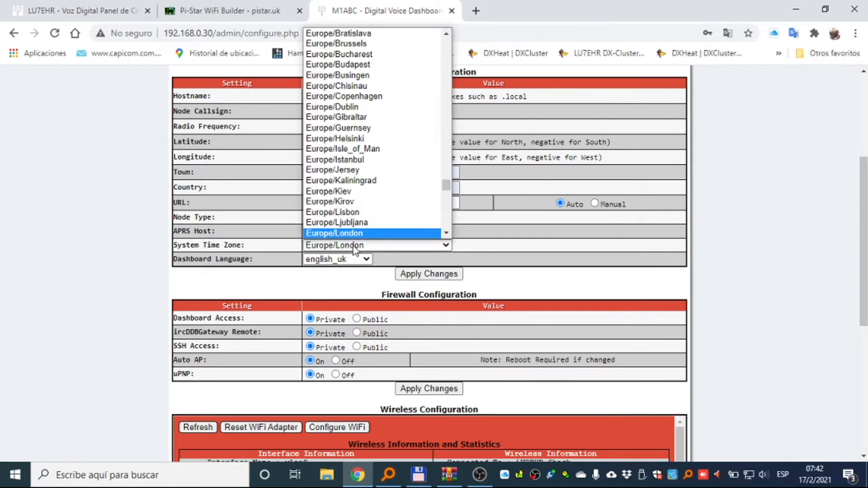
scroll(365, 221, "up", 20)
scroll(364, 220, "down", 15)
scroll(364, 222, "up", 8)
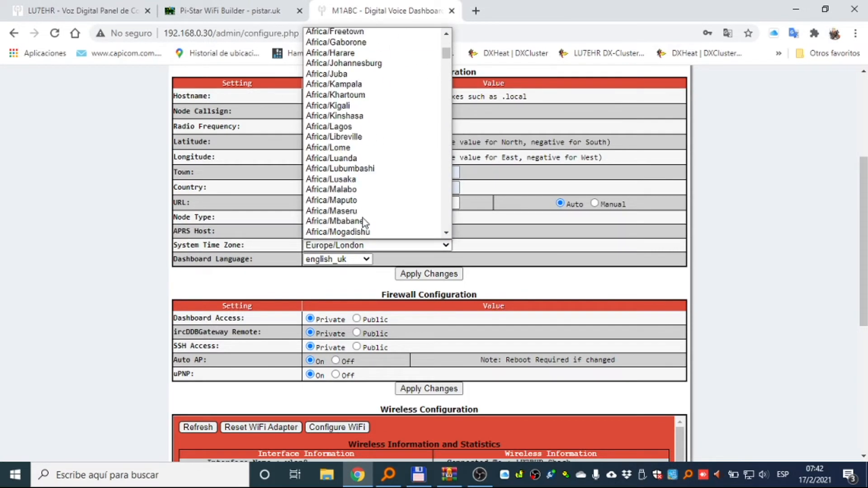
scroll(365, 221, "down", 8)
left_click(375, 125)
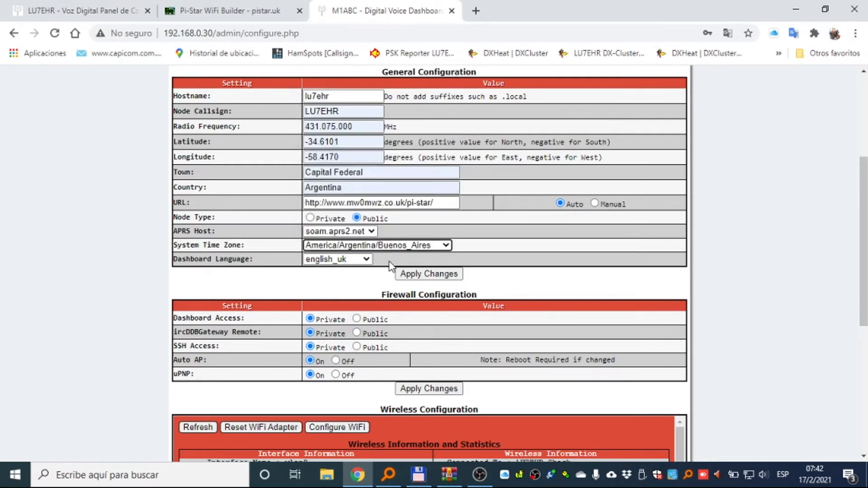
left_click(347, 262)
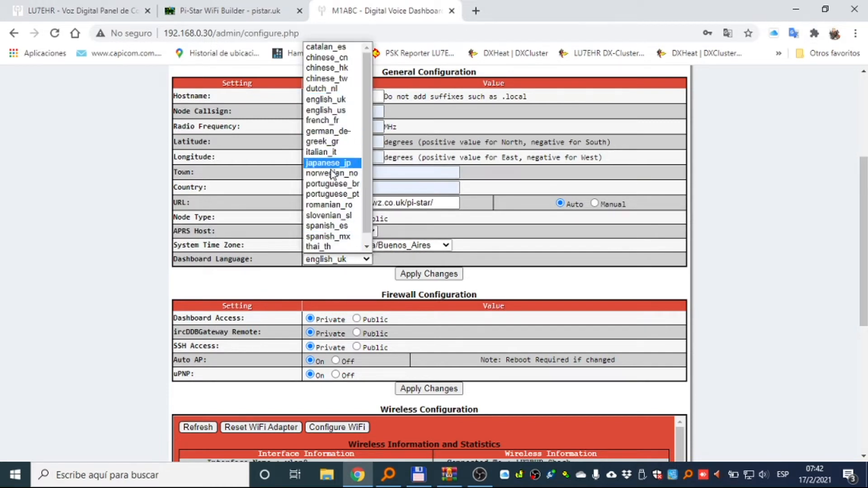
left_click(356, 228)
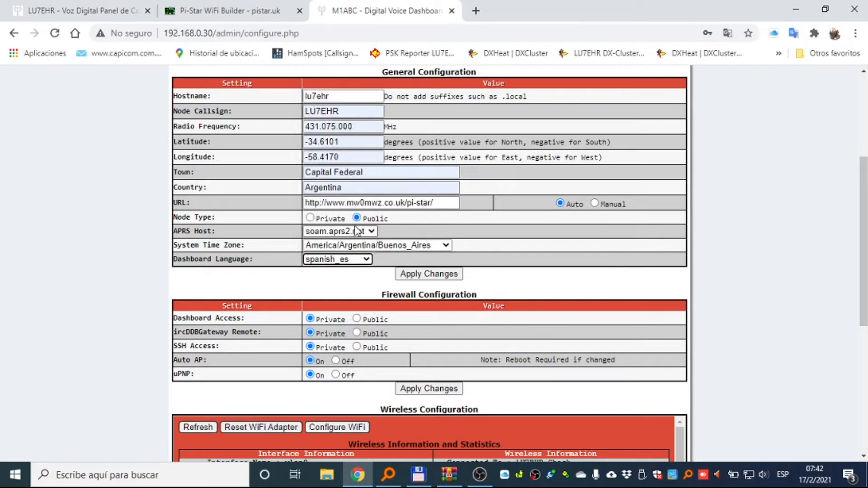
left_click_drag(863, 215, 863, 302)
Step: Set Dashboard, ircDDBGateway Remote and SSH access to Public, then apply the changes
left_click(356, 215)
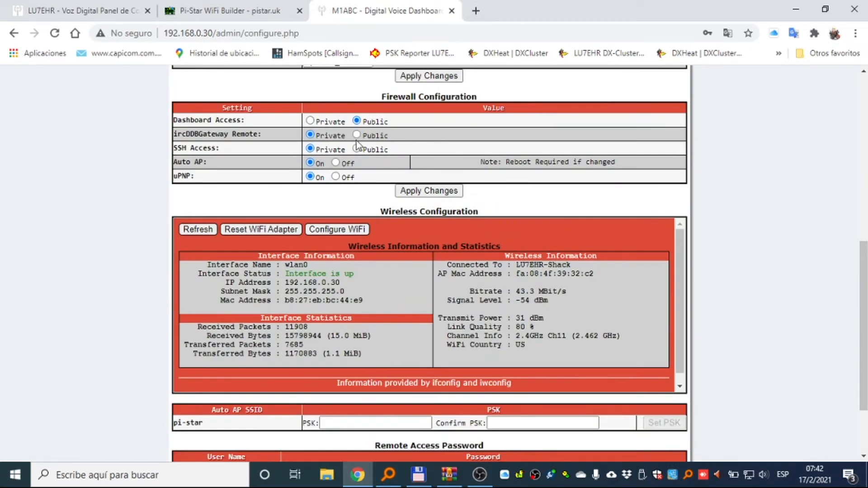
left_click(356, 134)
left_click(357, 149)
left_click(450, 191)
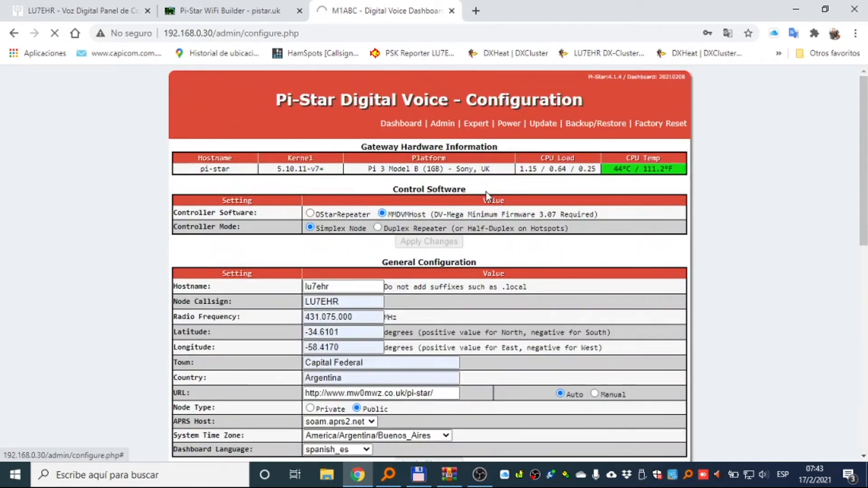
scroll(465, 206, "down", 3)
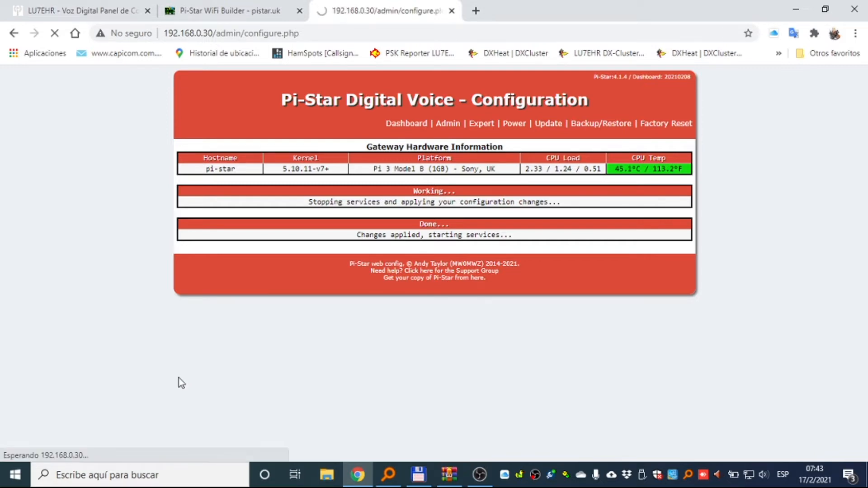
Step: Dismiss the modem warning, enable DMR mode and use an OLED Type 3 display on /dev/ttyAMA0
left_click(521, 132)
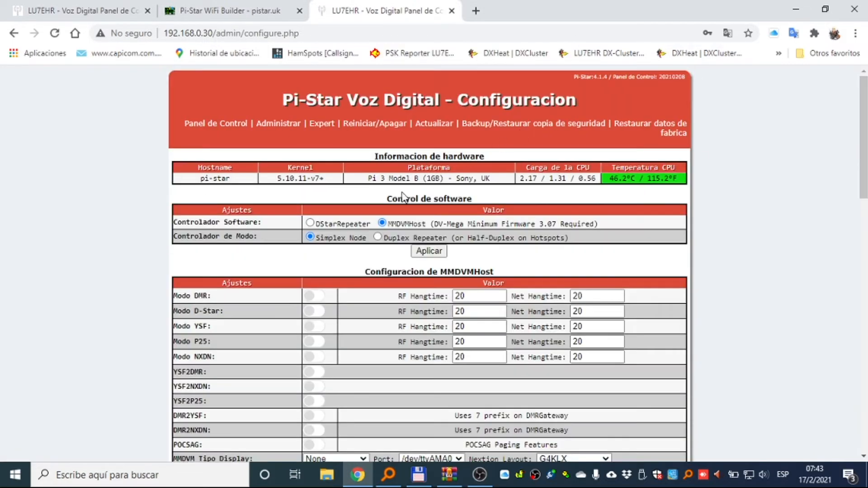
scroll(83, 232, "down", 3)
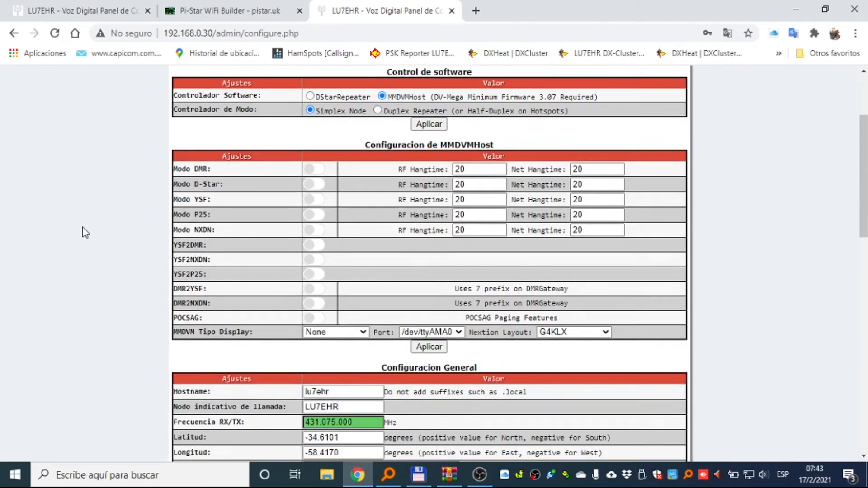
left_click(317, 170)
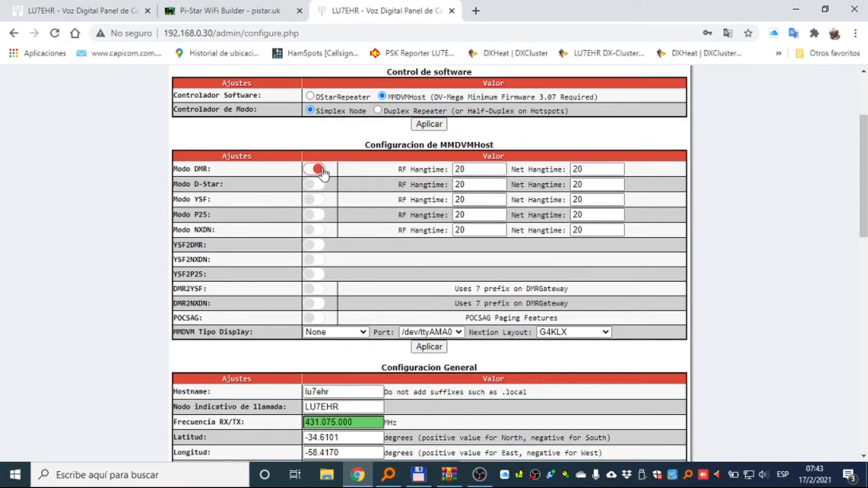
left_click(348, 332)
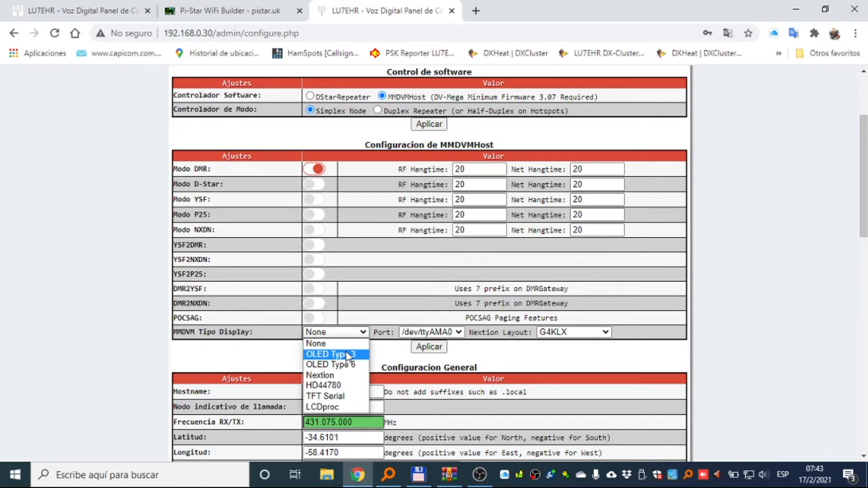
left_click(347, 355)
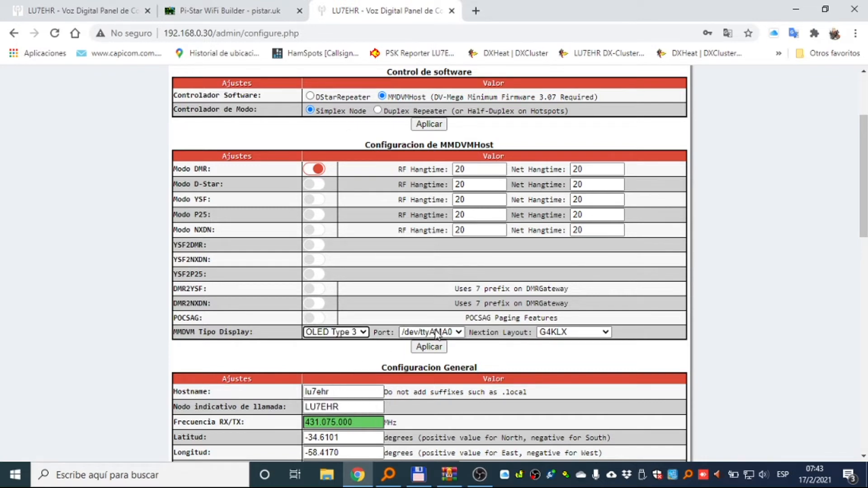
left_click(458, 334)
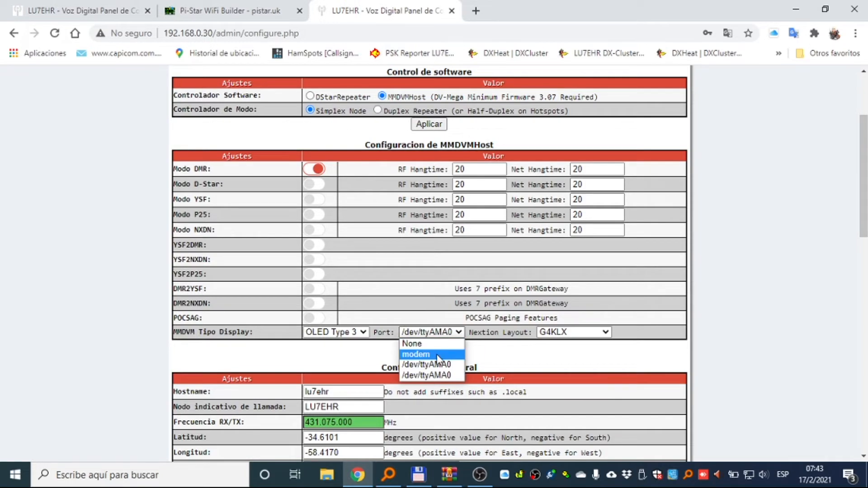
left_click(446, 337)
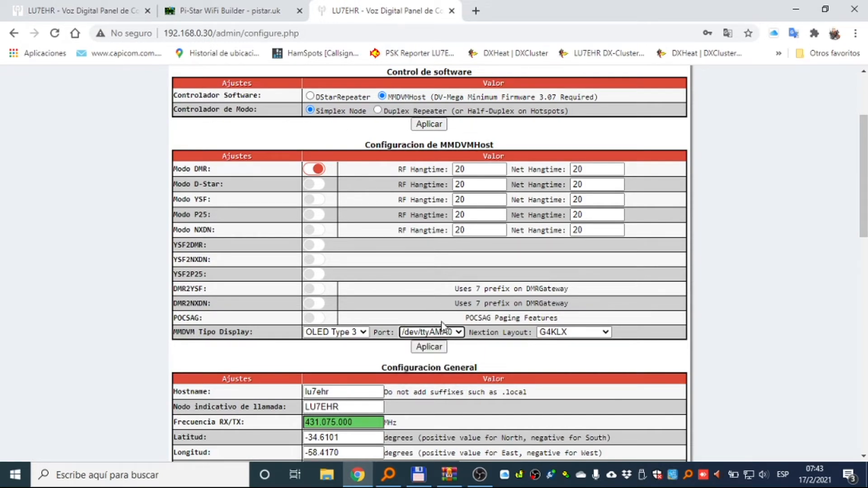
Step: Set the modem to STM32-DVM / MMDVM_HS - Raspberry Pi Hat (GPIO) and apply
scroll(344, 362, "down", 5)
left_click(336, 183)
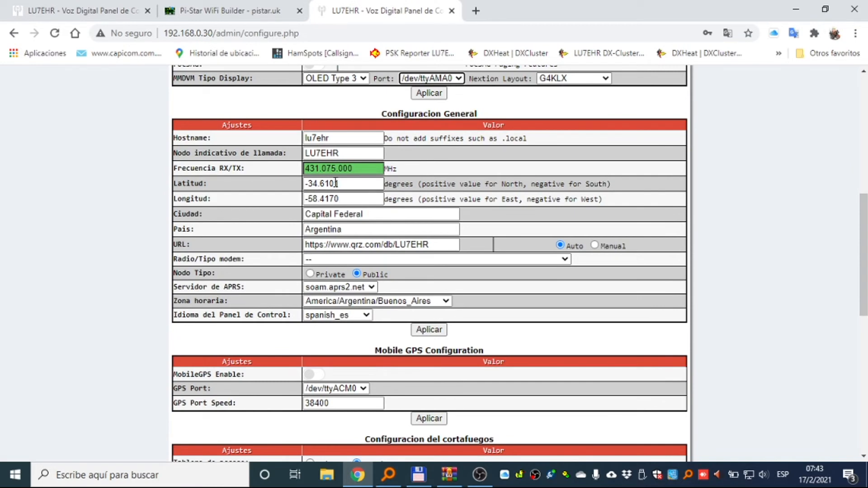
left_click(350, 264)
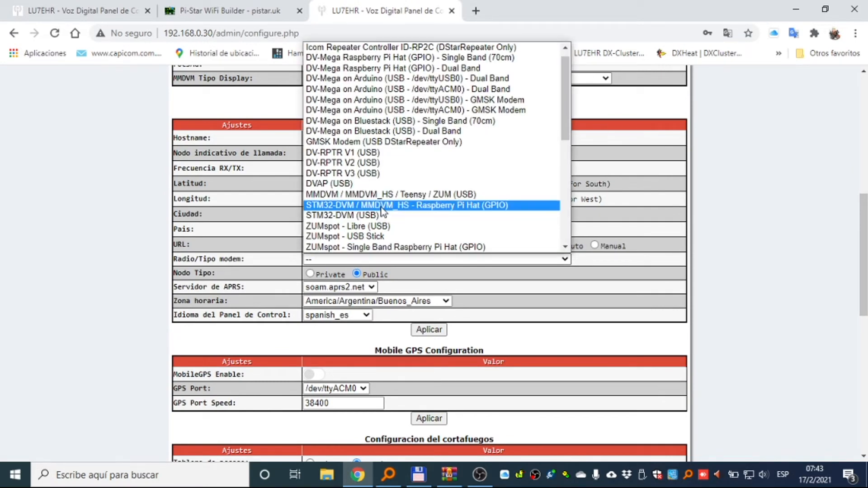
left_click(382, 206)
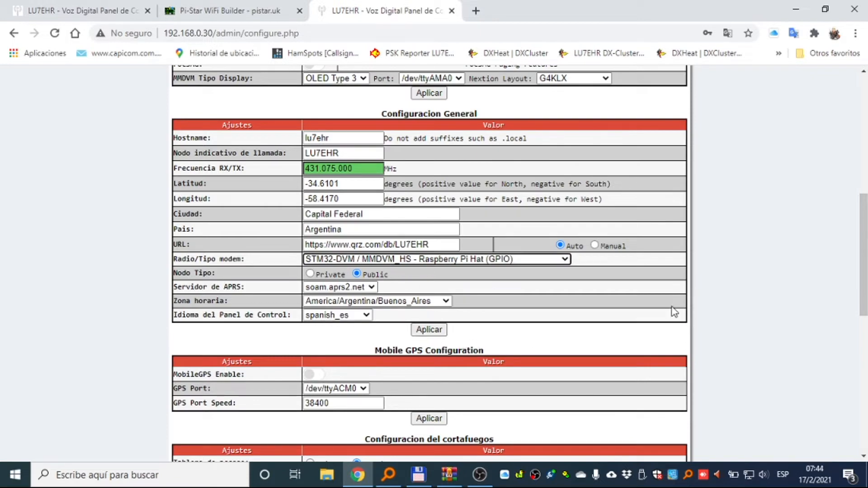
left_click_drag(864, 218, 865, 261)
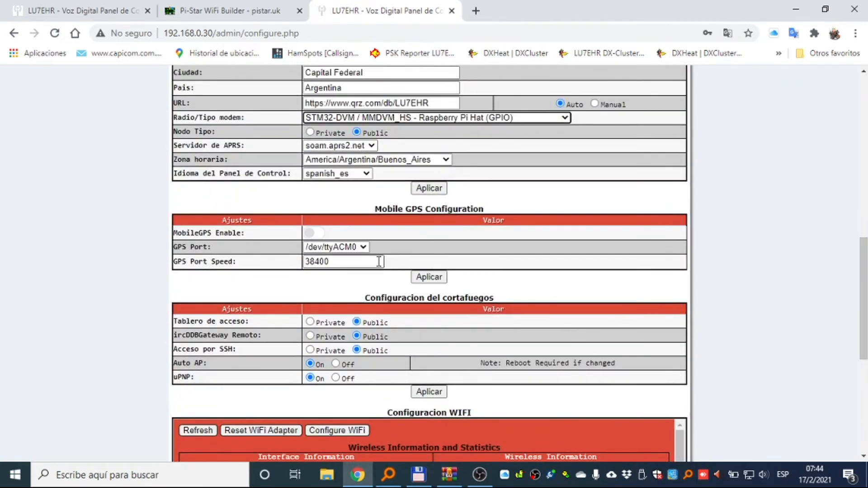
left_click(425, 278)
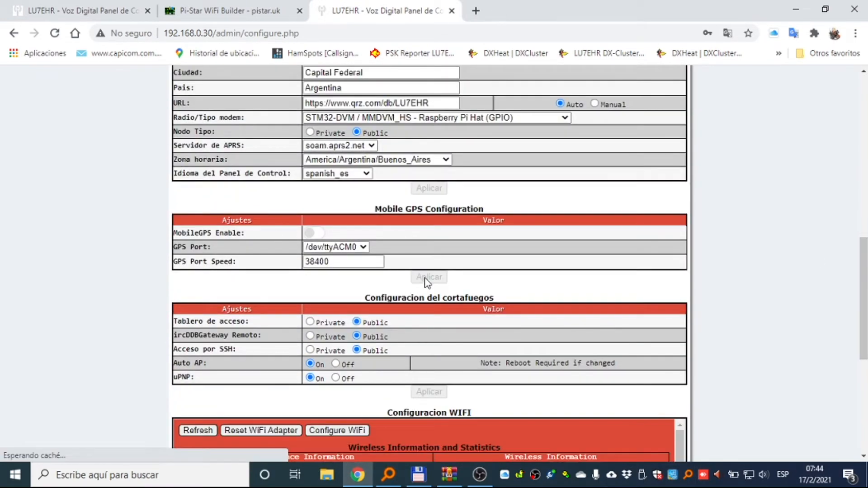
Step: Scroll the reloaded configuration page to confirm DMR mode and OLED Type 3 were kept
scroll(430, 242, "up", 8)
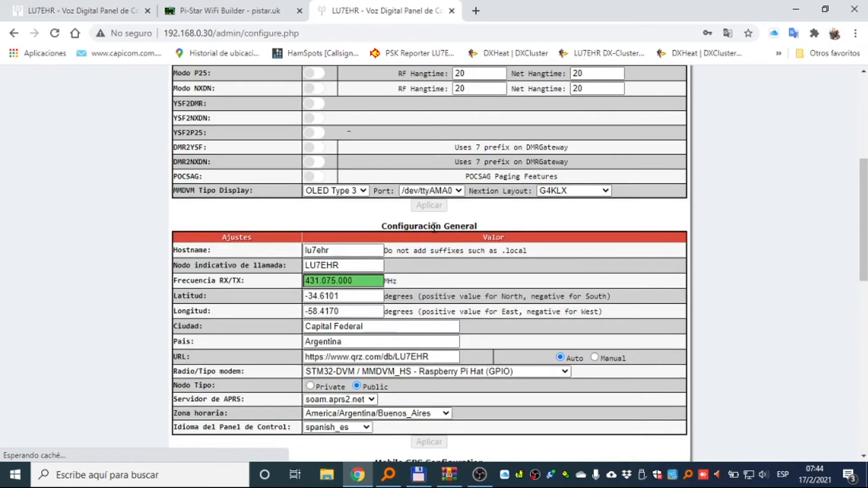
scroll(430, 232, "up", 3)
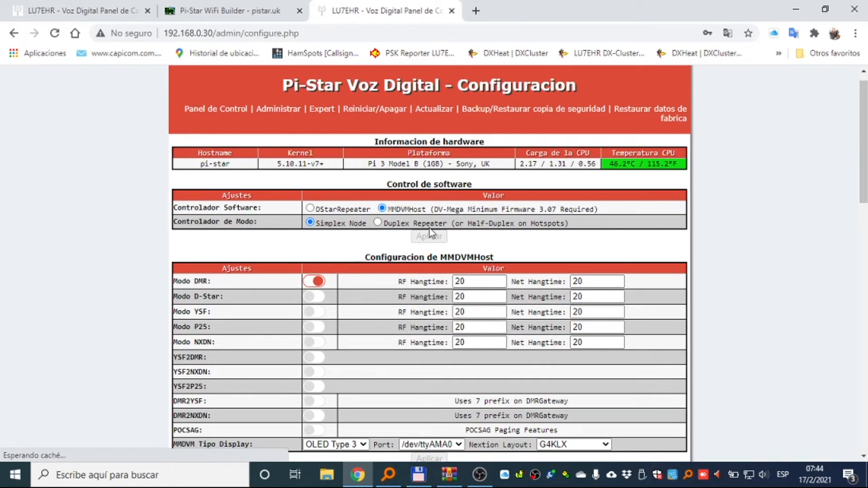
scroll(429, 228, "down", 3)
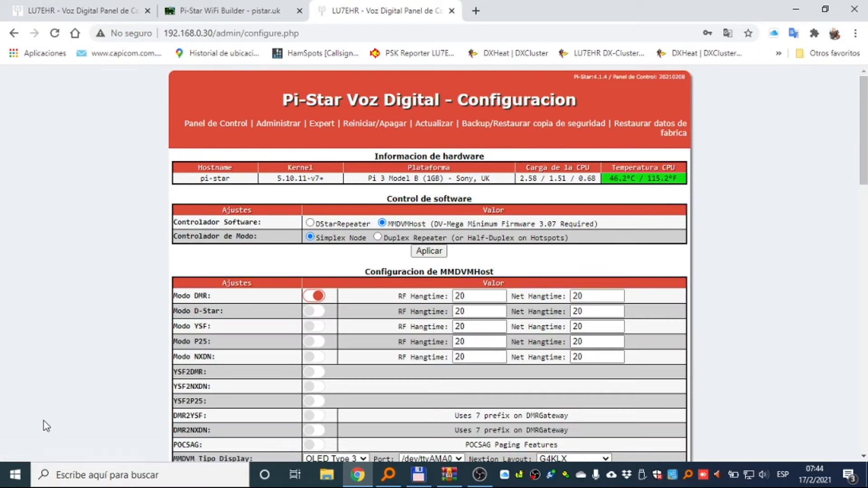
Step: Choose BM_Sweden_2401 as the DMR master server
scroll(329, 350, "down", 10)
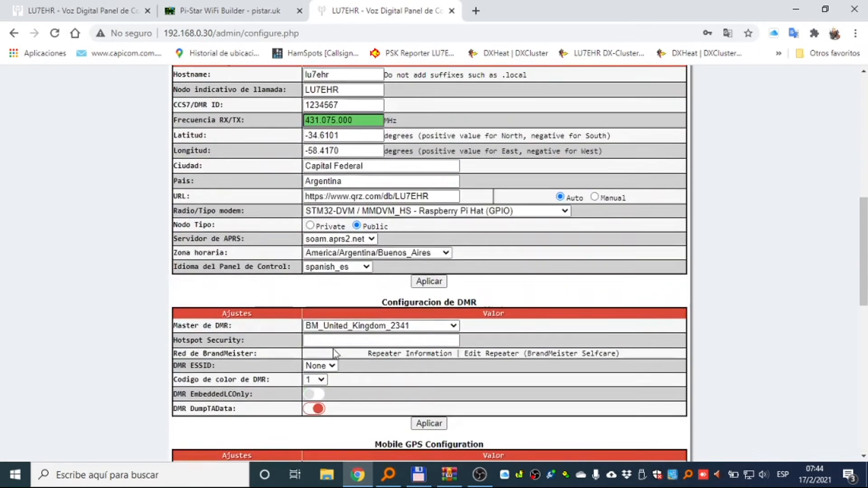
left_click(353, 326)
left_click(371, 261)
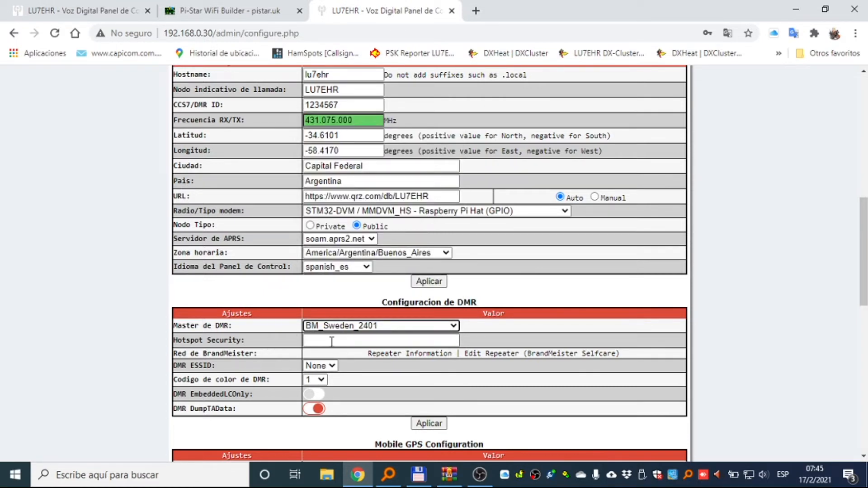
left_click(486, 337)
Step: Set the DMR ESSID to 10 and apply the DMR configuration
scroll(454, 339, "down", 3)
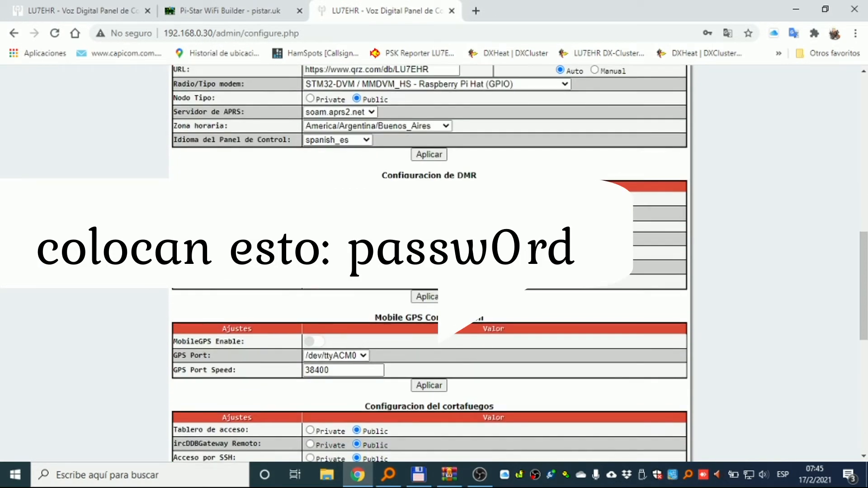
left_click(321, 239)
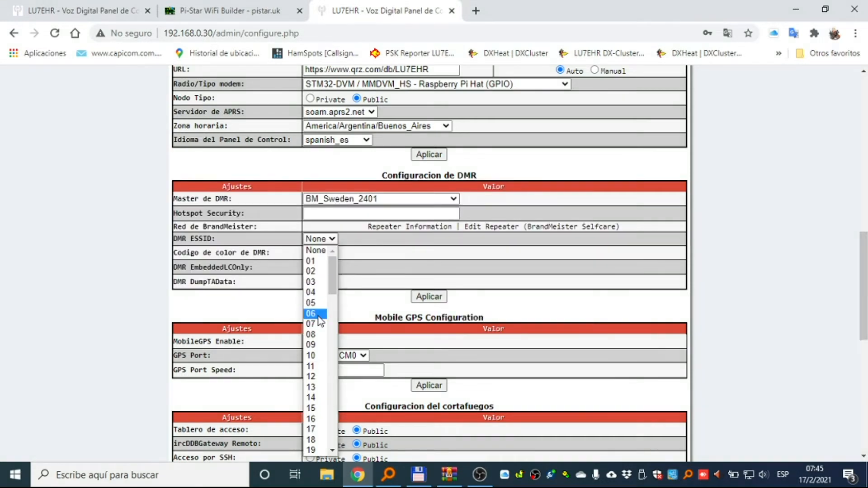
left_click(359, 237)
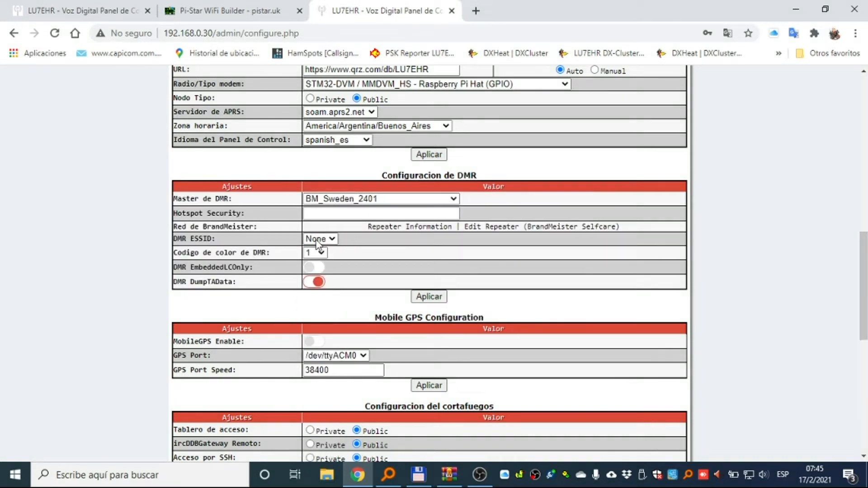
left_click(318, 240)
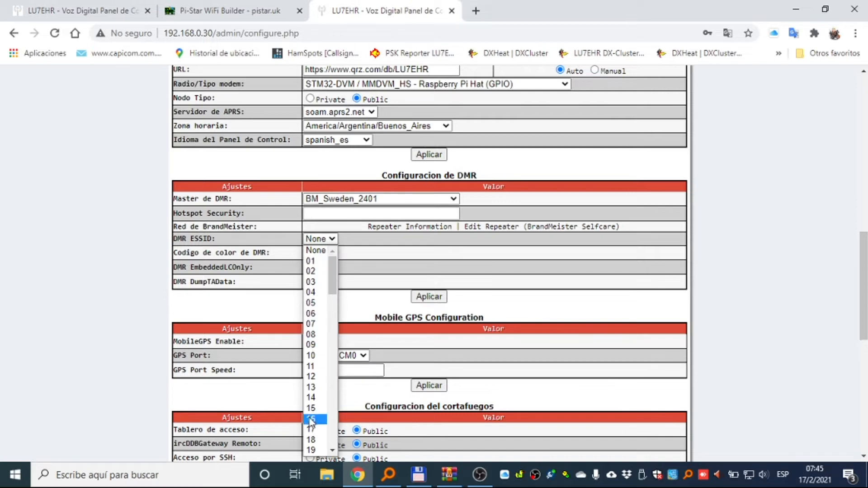
left_click(325, 356)
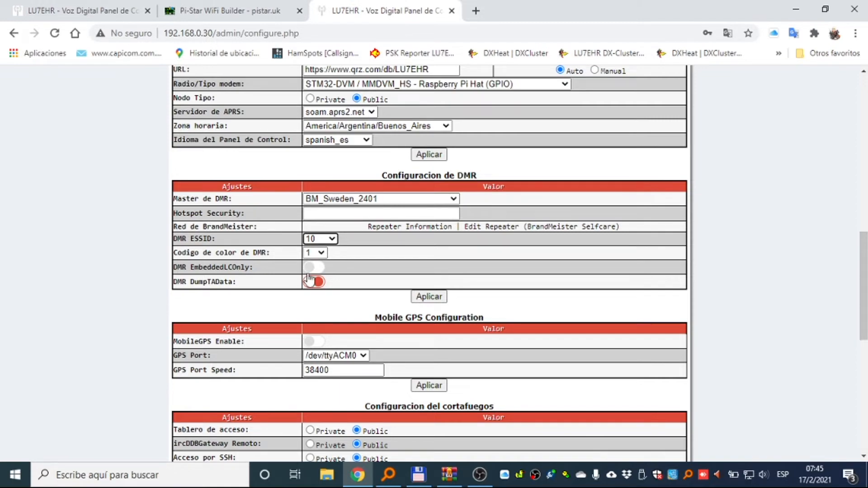
scroll(369, 293, "down", 4)
scroll(370, 293, "up", 8)
scroll(369, 293, "down", 4)
left_click(432, 297)
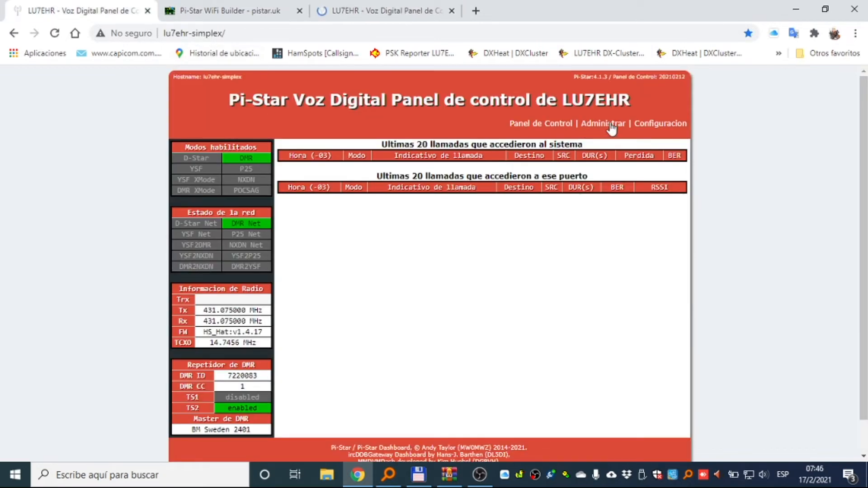
Step: Reload the simplex hotspot dashboard, then switch back to the configure.php tab
left_click(53, 34)
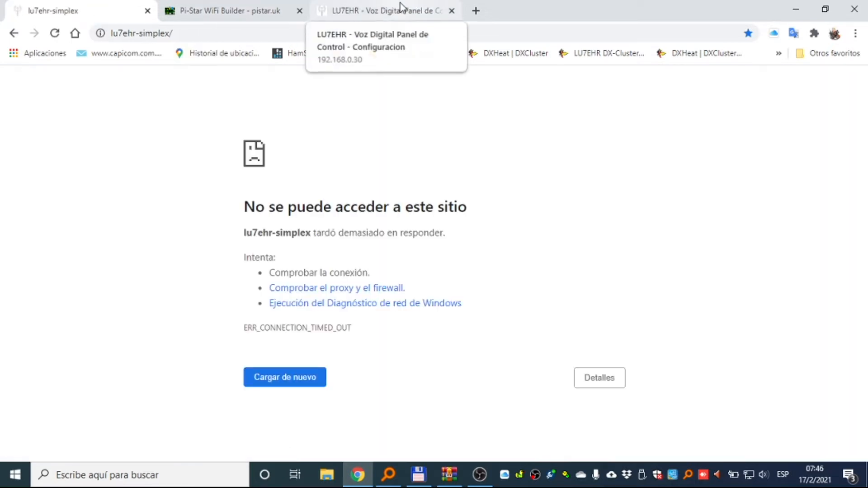
left_click(368, 13)
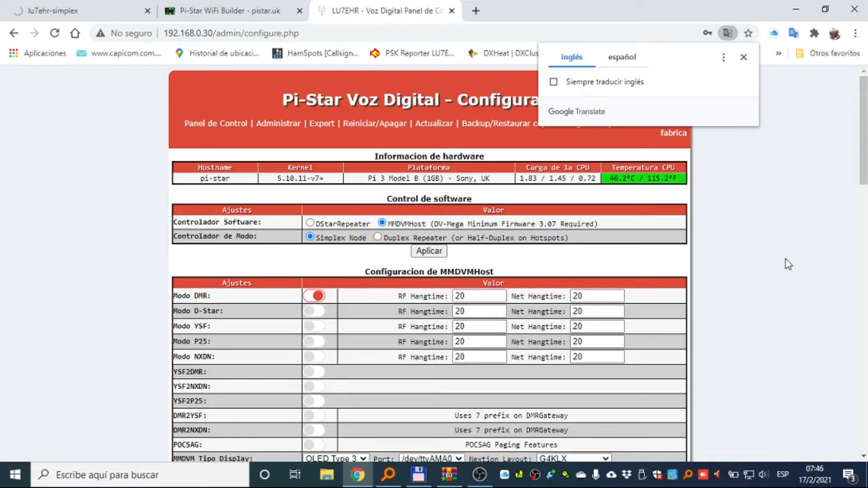
Step: Dismiss the translation offer and reach the Expert Editors page through Configuracion
left_click(741, 264)
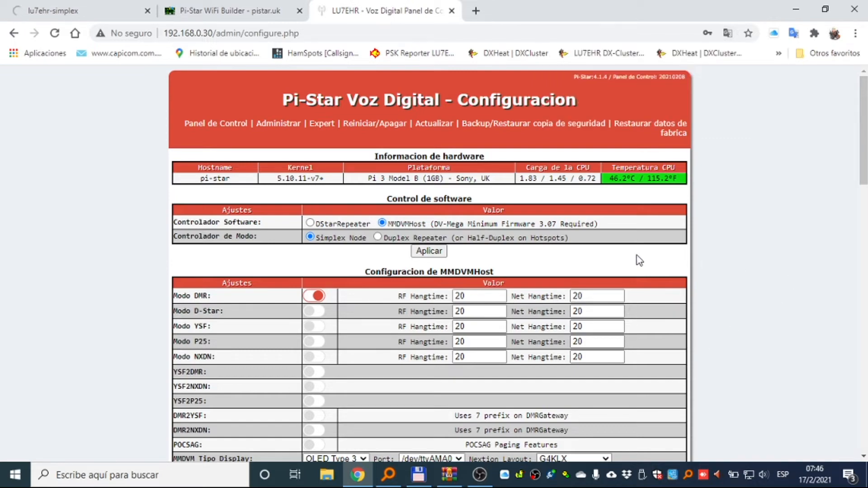
scroll(628, 265, "down", 9)
scroll(436, 289, "down", 13)
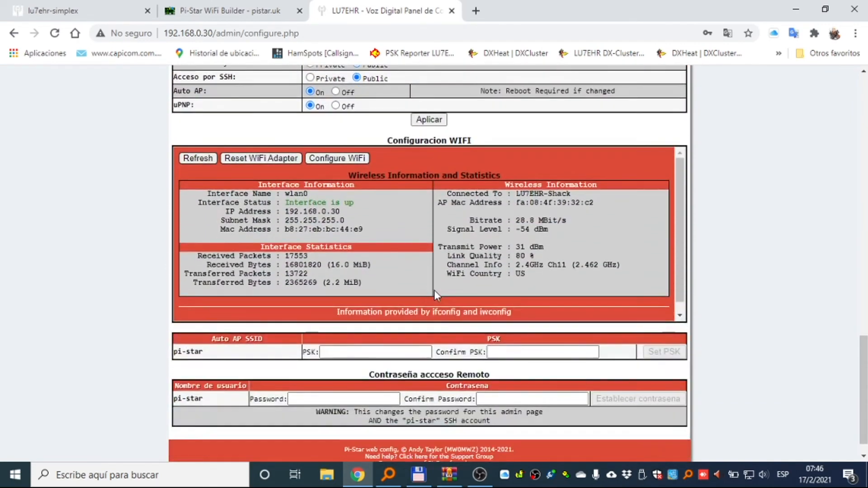
scroll(434, 291, "up", 17)
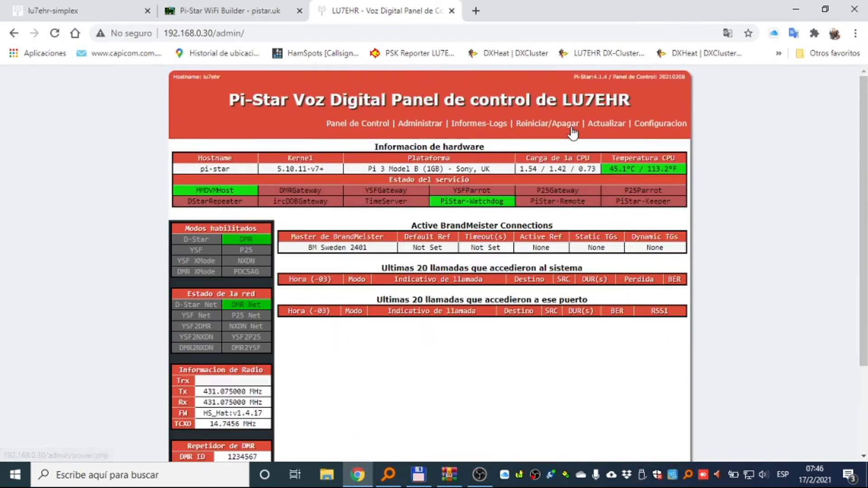
left_click(662, 126)
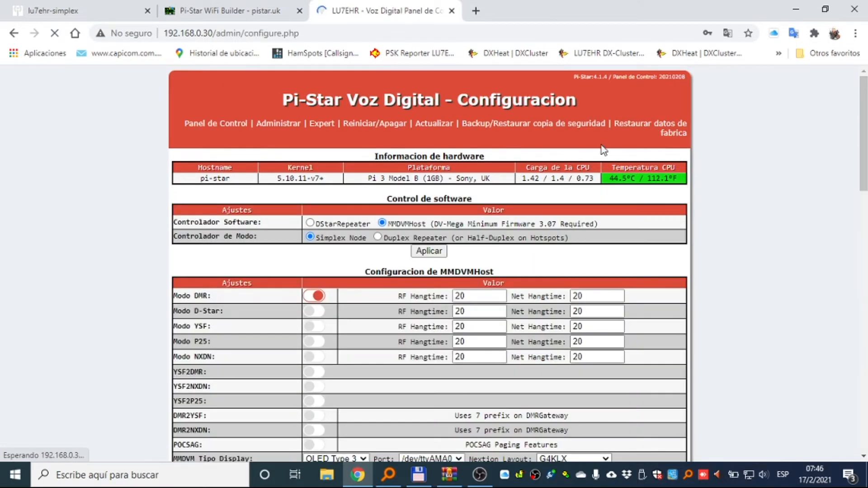
left_click(322, 126)
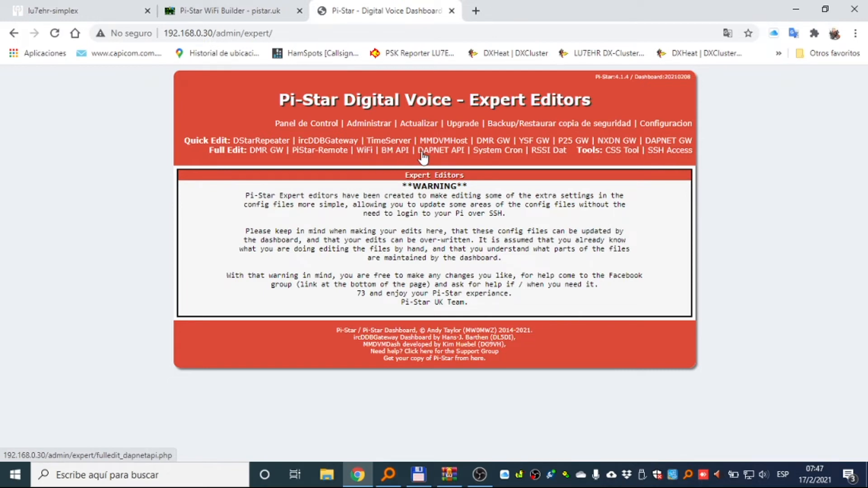
Step: In Quick Edit MMDVMHost, replace Id 1234567 with the operator's DMR ID
left_click(444, 142)
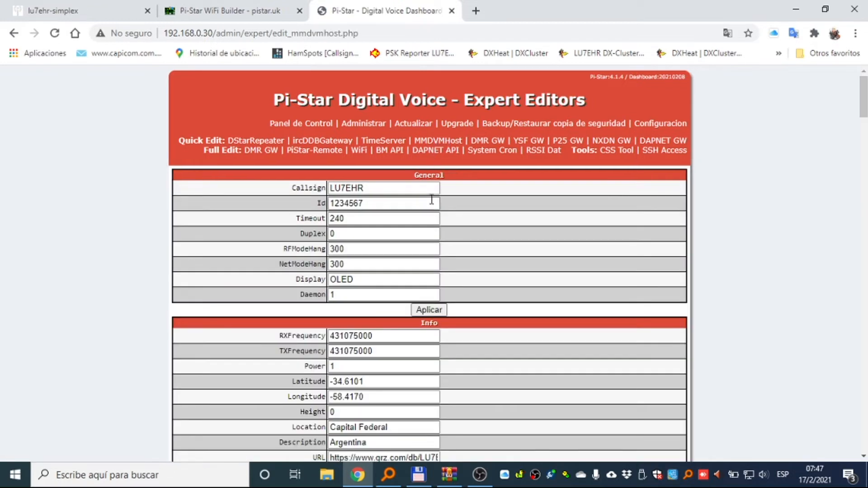
left_click_drag(430, 202, 261, 204)
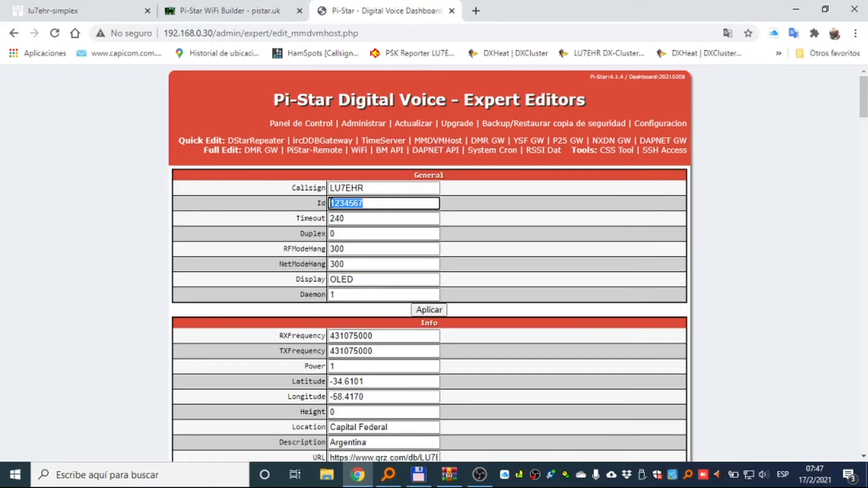
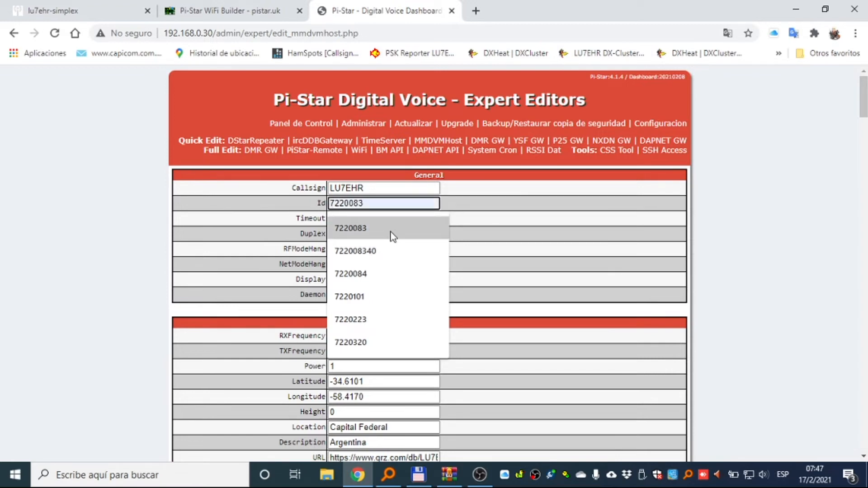
left_click(393, 235)
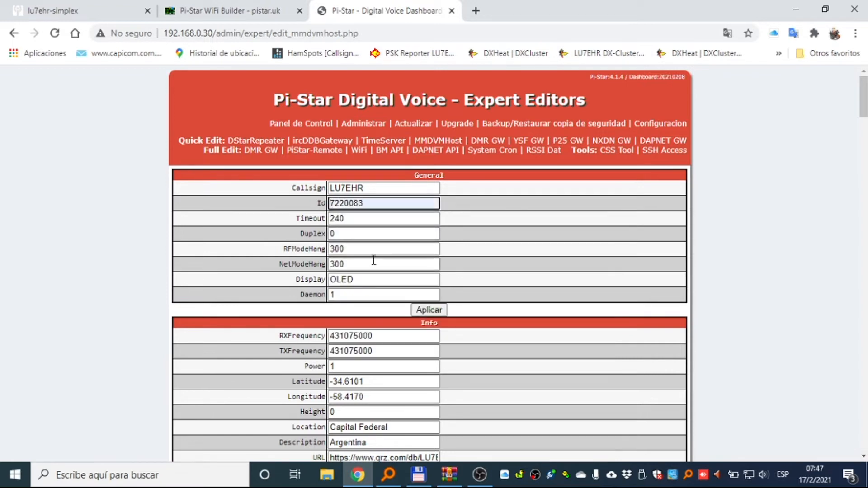
scroll(371, 264, "down", 5)
scroll(374, 264, "down", 8)
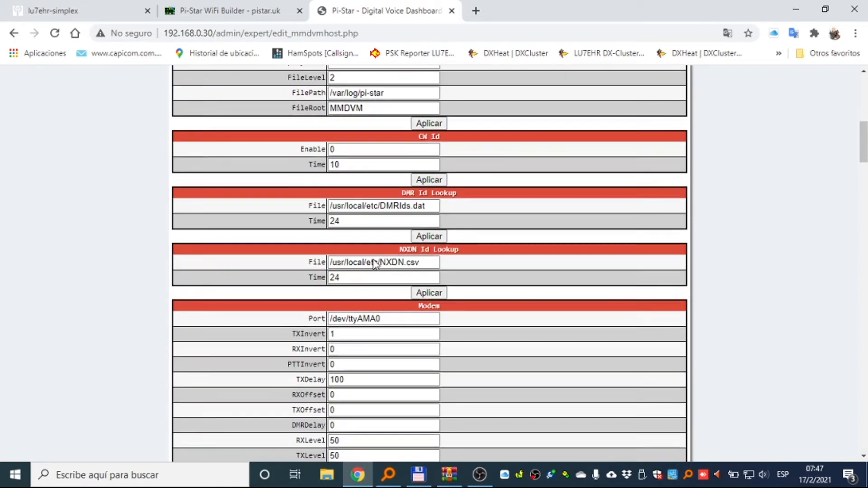
scroll(358, 300, "down", 3)
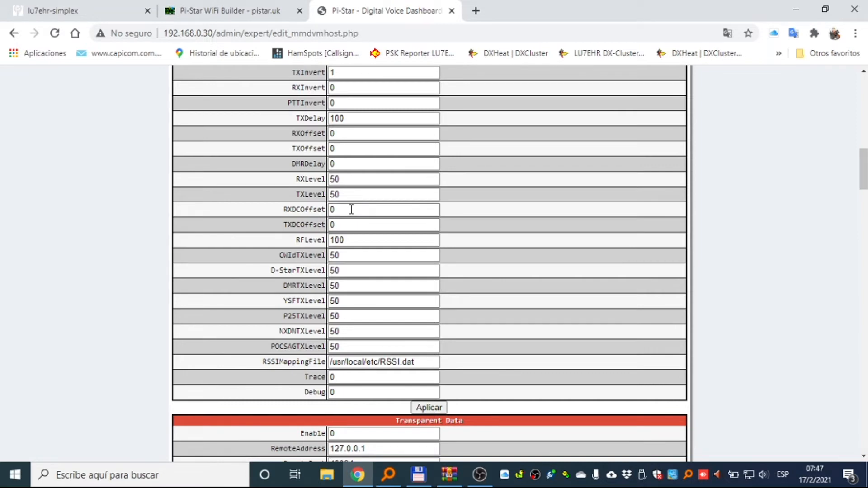
Step: Set MMDVMHost RXOffset and TXOffset to 500, apply, and return to the dashboard
left_click(357, 135)
double_click(361, 135)
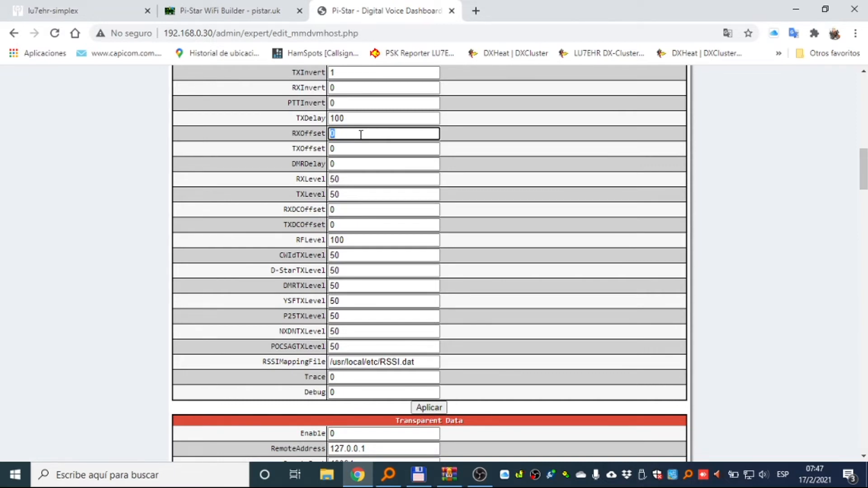
key("BackSpace")
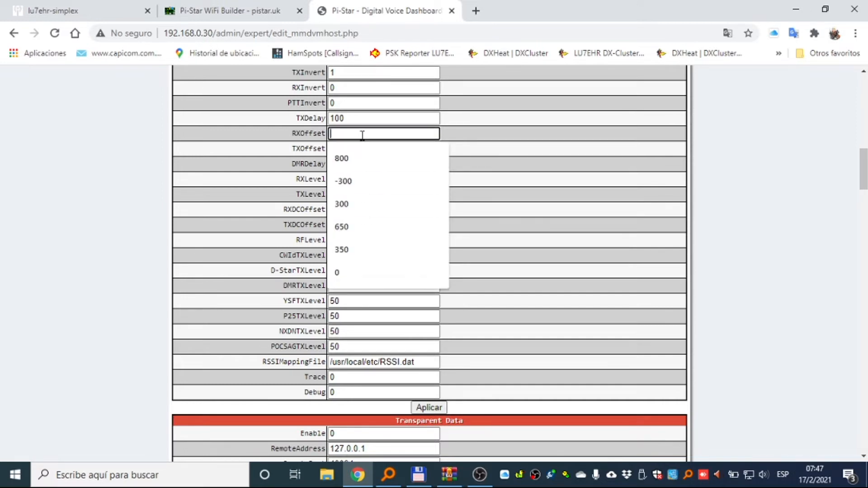
type("500")
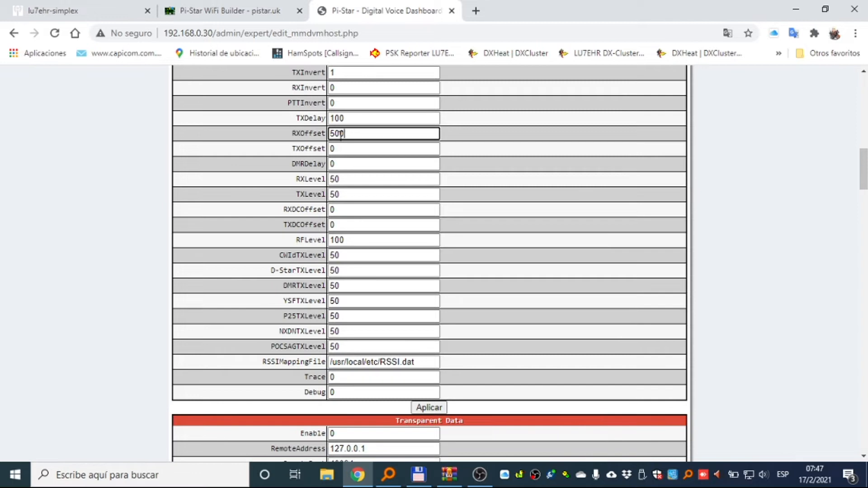
key("Tab")
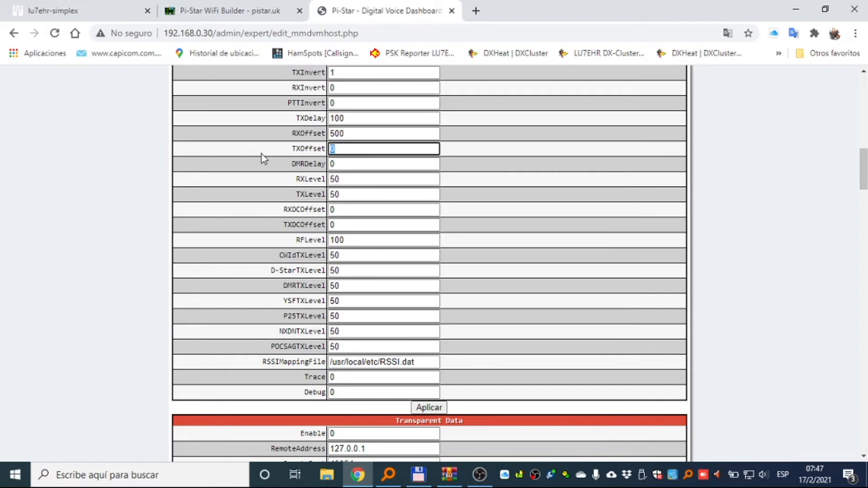
key("BackSpace")
type("500")
left_click(429, 408)
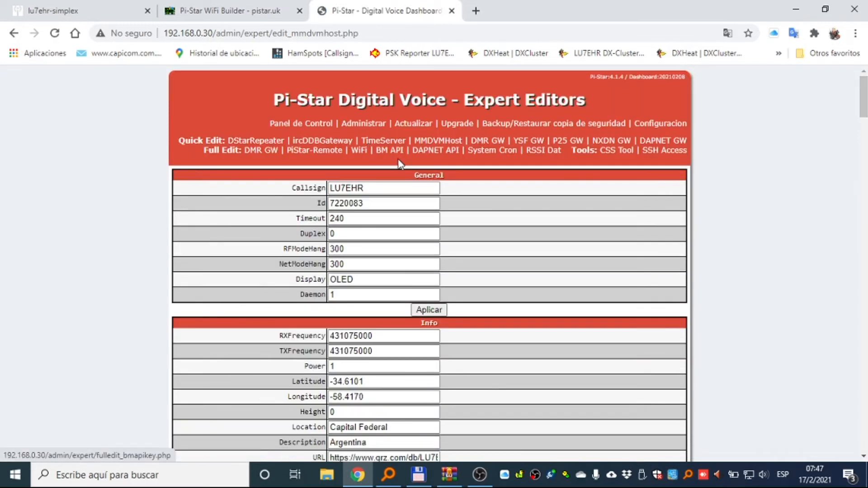
left_click(315, 125)
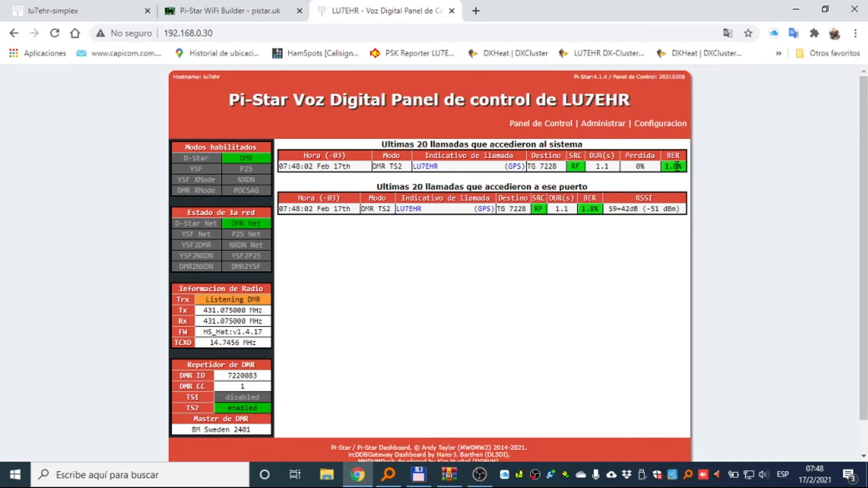
Step: Open the MMDVMHost expert editor from Configuración and scroll to the modem offsets
left_click(660, 124)
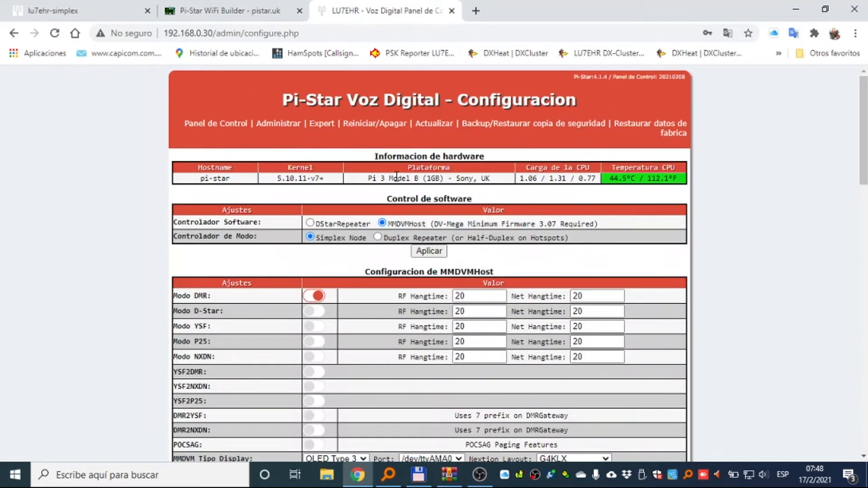
left_click(321, 123)
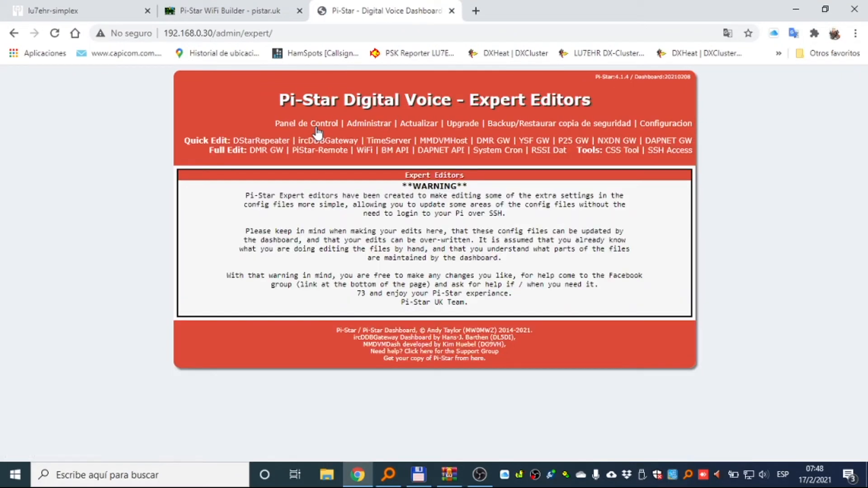
left_click(441, 141)
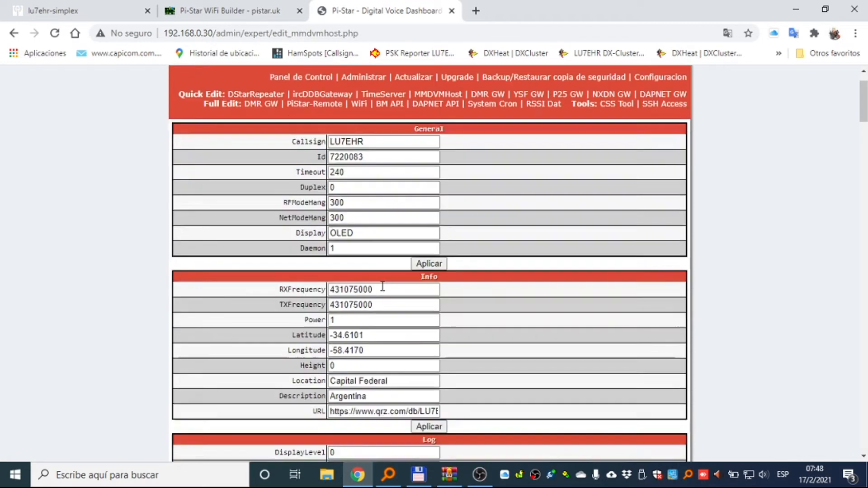
scroll(381, 284, "down", 14)
Step: Change RXOffset and TXOffset to 800, apply, and return to Panel de Control
left_click(333, 135)
left_click_drag(329, 134, 335, 134)
type("800")
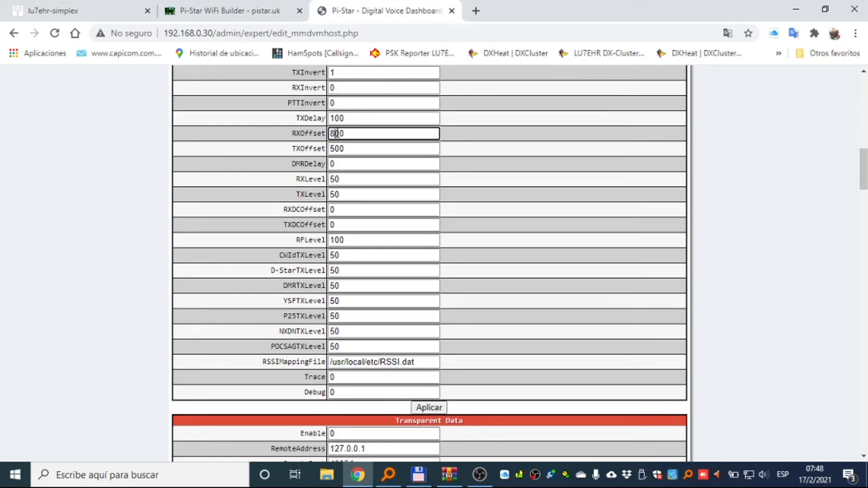
left_click(336, 148)
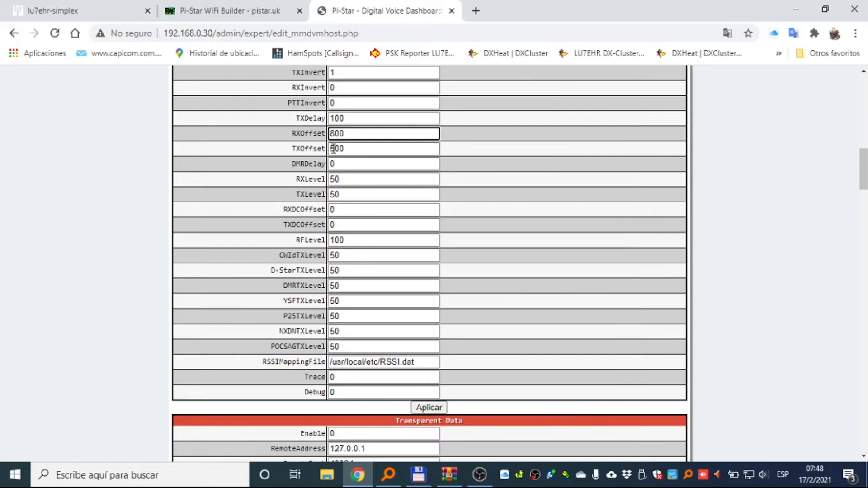
left_click_drag(334, 148, 324, 149)
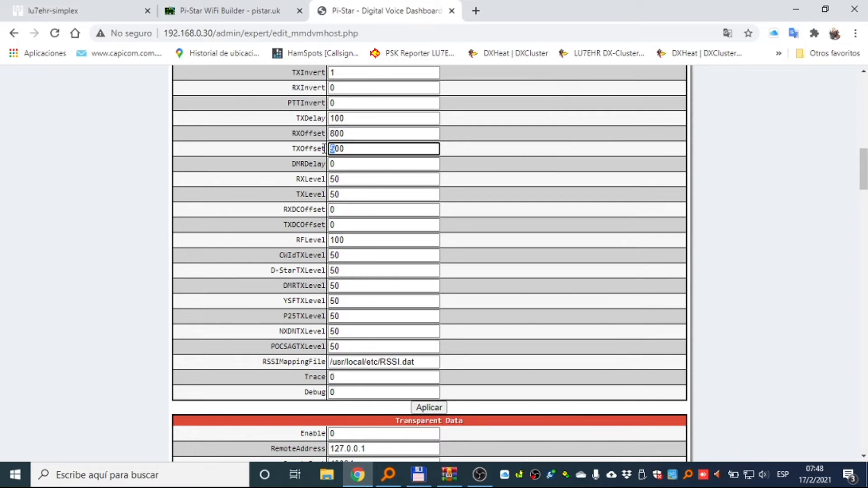
type("8")
left_click(423, 407)
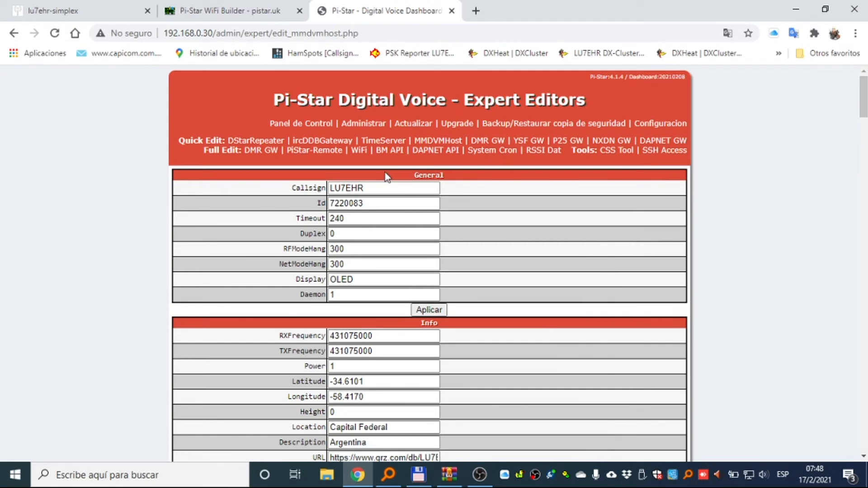
left_click(312, 125)
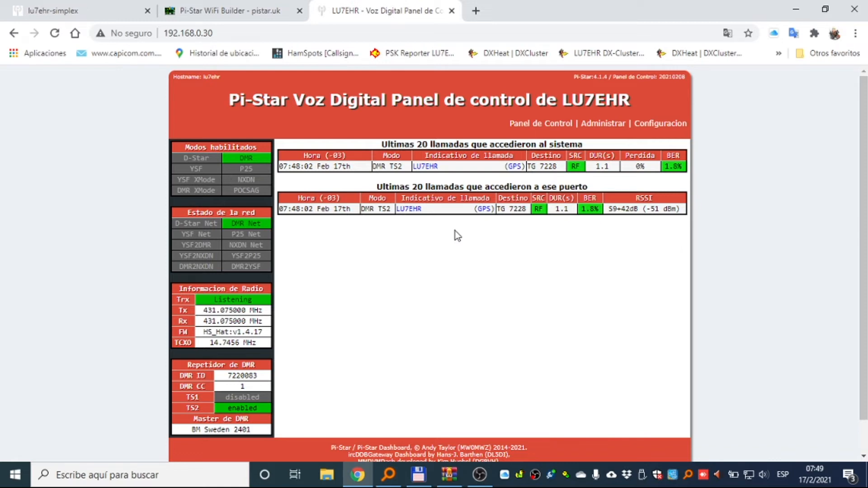
Step: Open the MMDVMHost expert editor and scroll down to the modem offsets
left_click(666, 129)
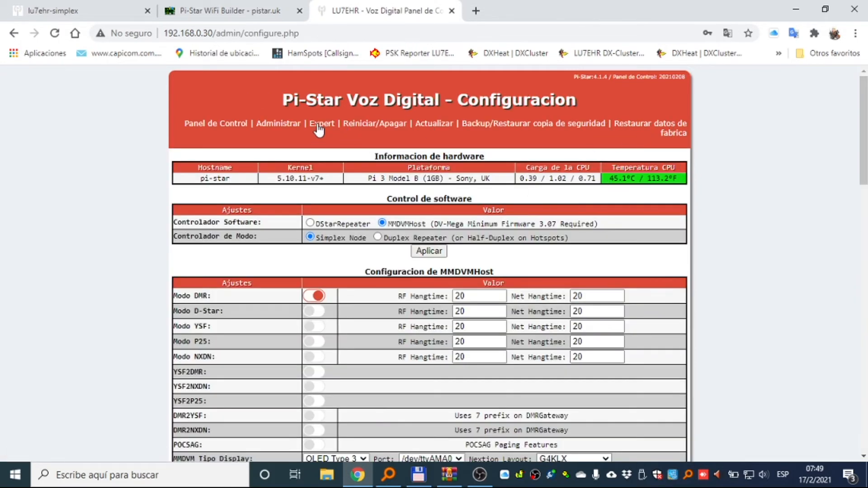
left_click(319, 126)
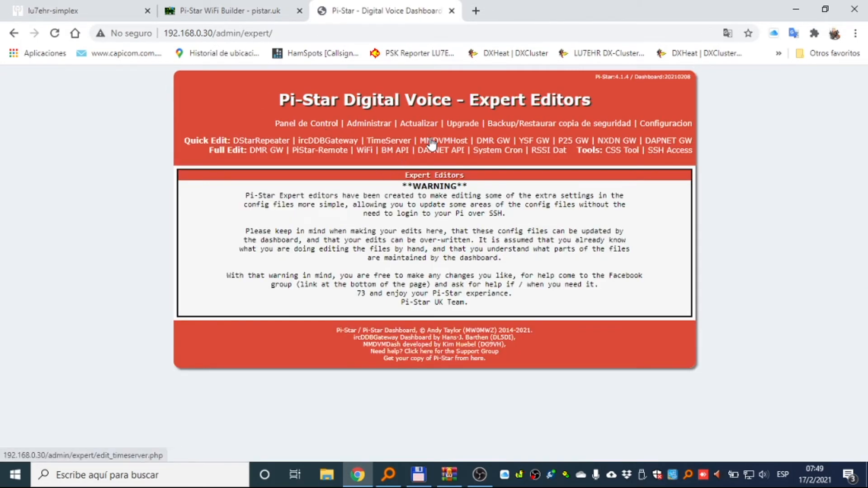
left_click(432, 143)
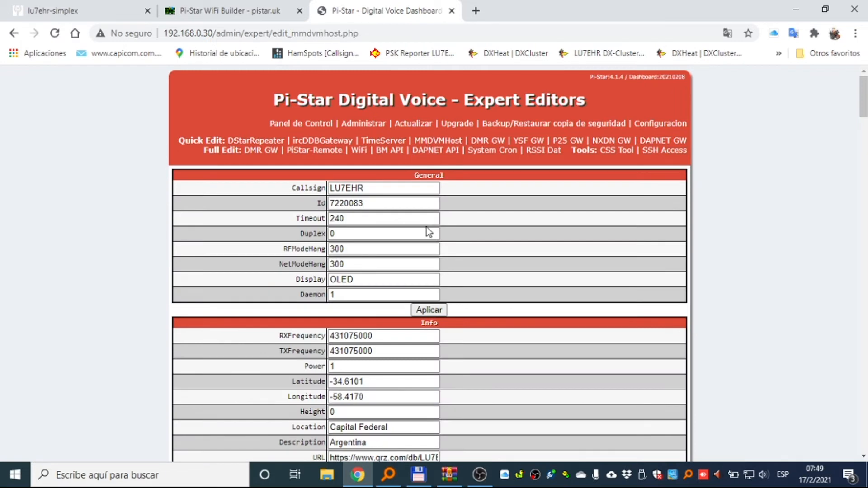
scroll(426, 229, "down", 10)
scroll(334, 320, "down", 2)
Step: Change RXOffset and TXOffset to 300 and apply
left_click_drag(335, 322, 328, 339)
type("300")
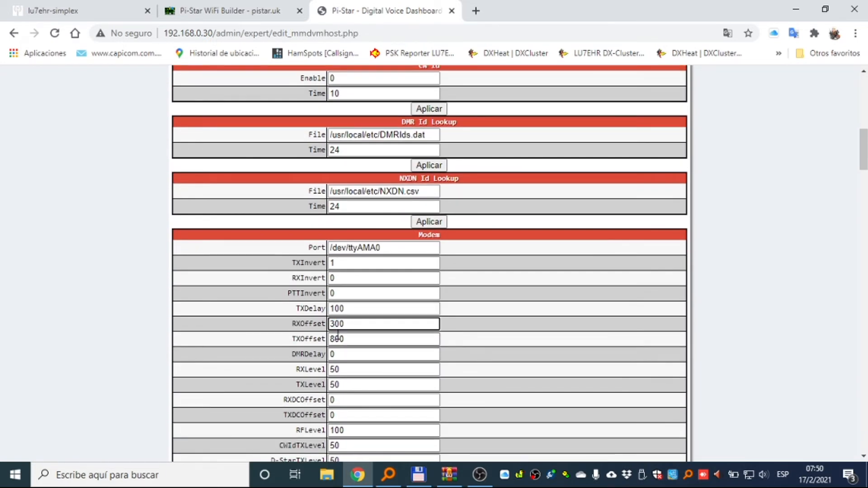
type("3")
left_click(430, 221)
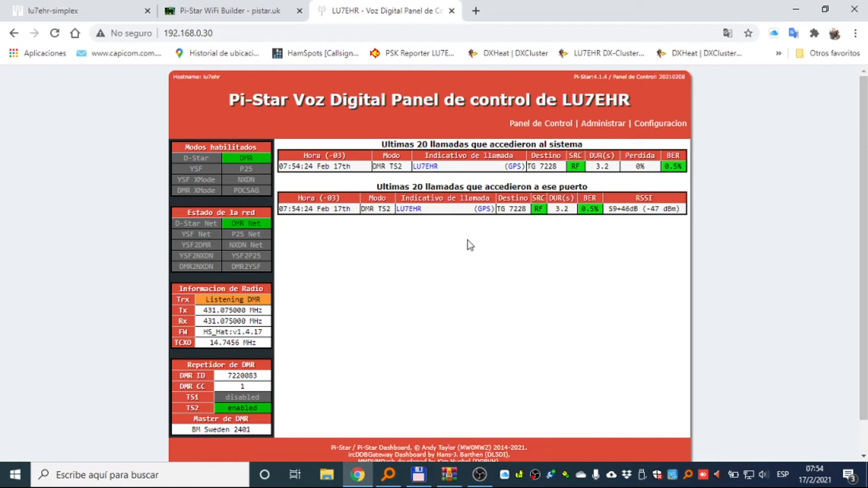
Step: Open the MMDVMHost expert editor and scroll to the OLED section
left_click(651, 127)
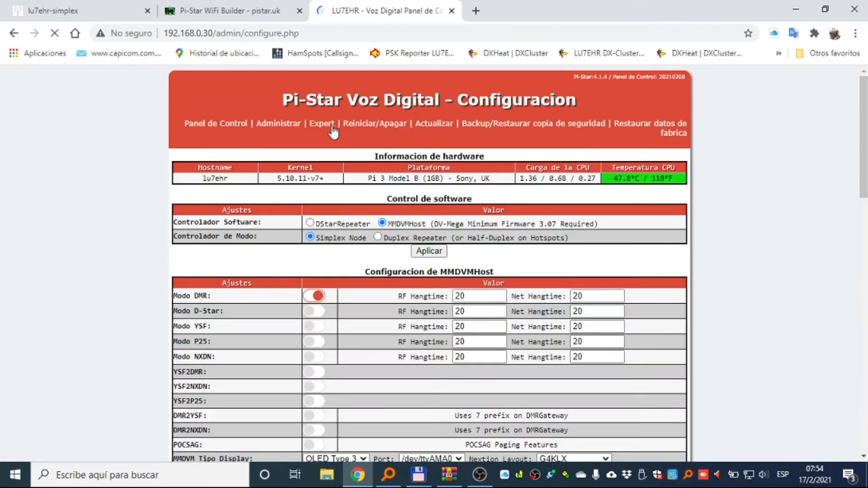
left_click(327, 128)
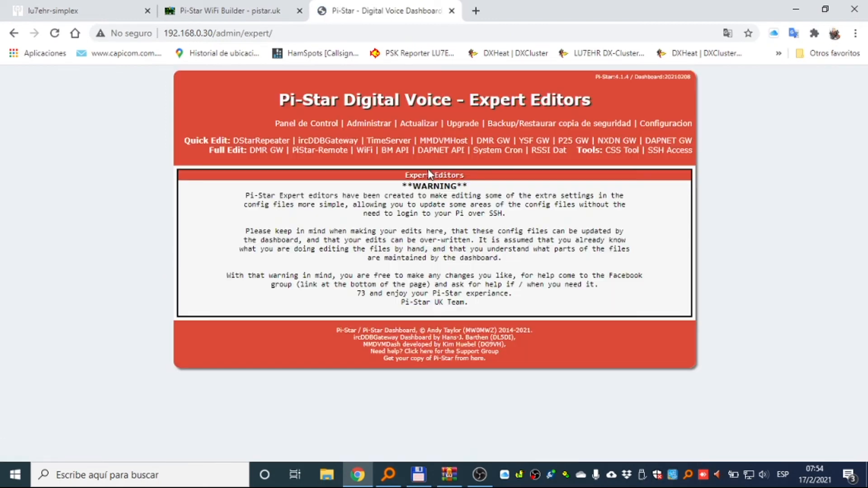
left_click(442, 141)
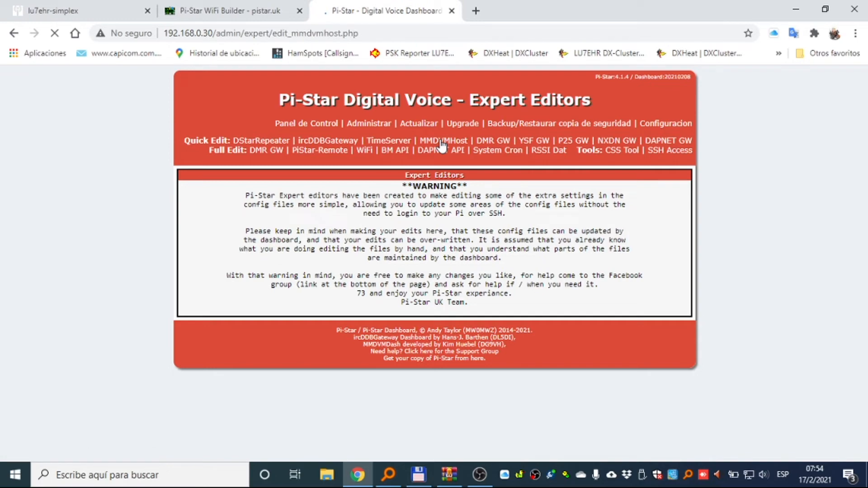
scroll(417, 255, "down", 15)
scroll(417, 258, "down", 15)
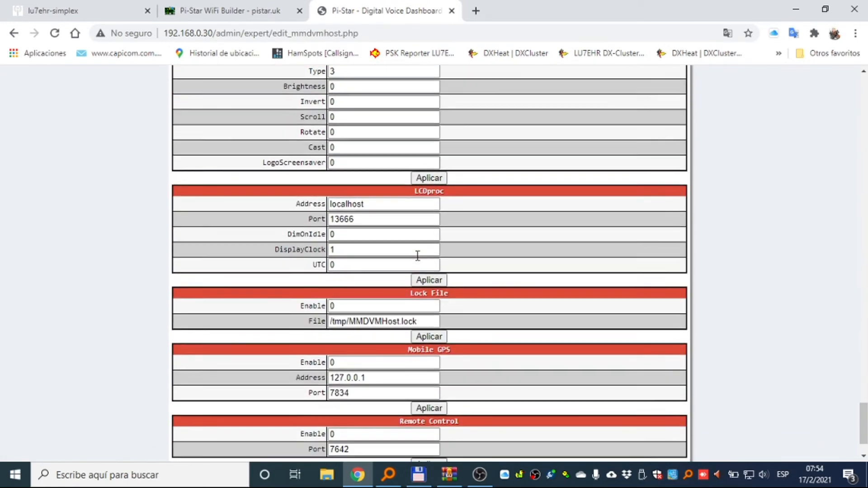
scroll(417, 256, "down", 2)
scroll(377, 188, "up", 7)
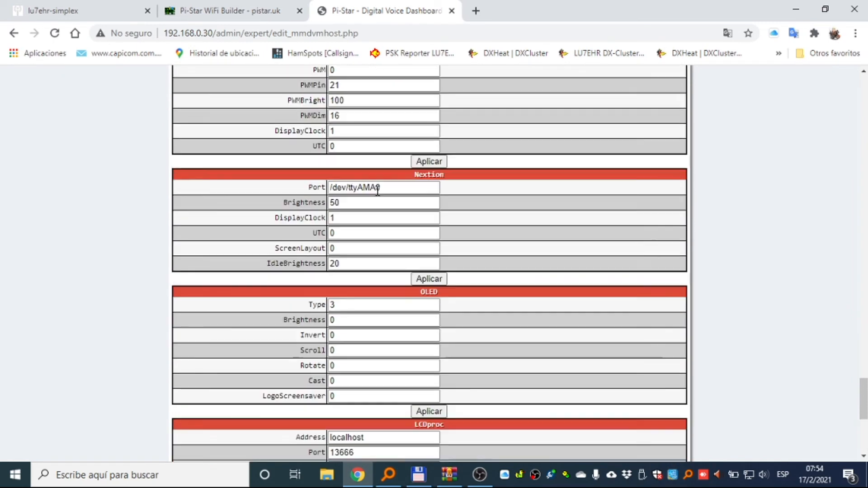
scroll(378, 188, "up", 1)
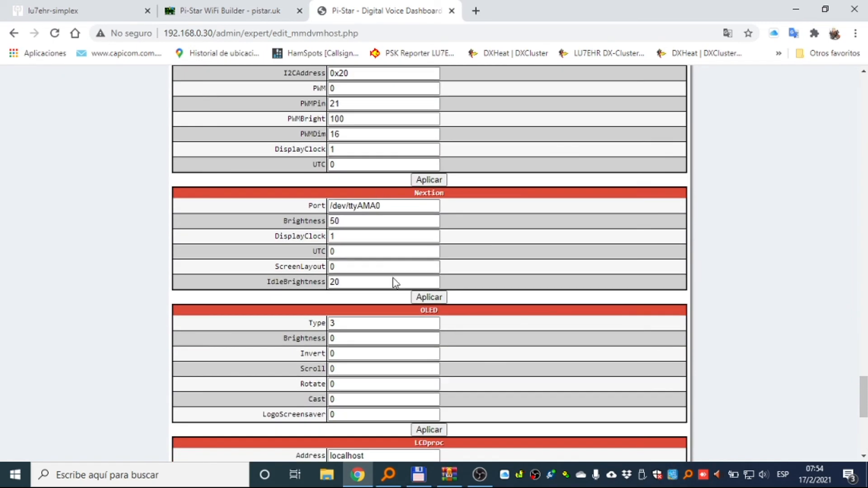
Step: Set OLED Scroll to 1 and LogoScreensaver to 1, then apply
left_click(339, 369)
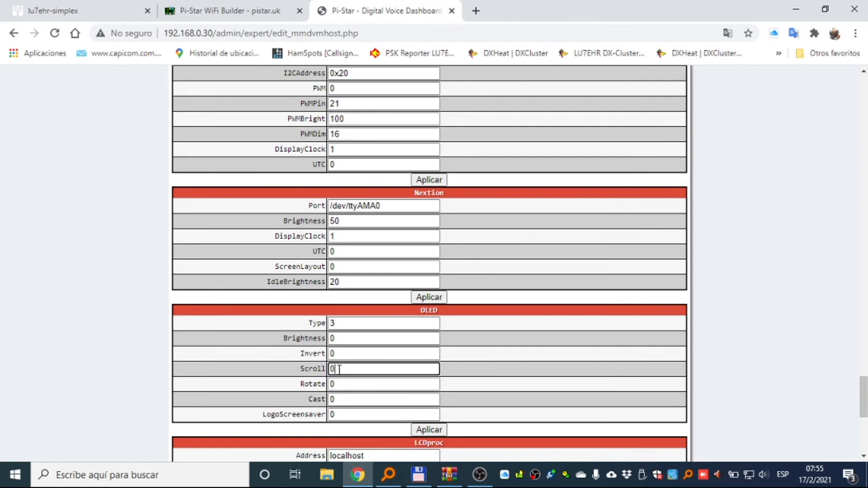
key("BackSpace")
type("1")
key("Tab")
key("Tab")
key("Tab")
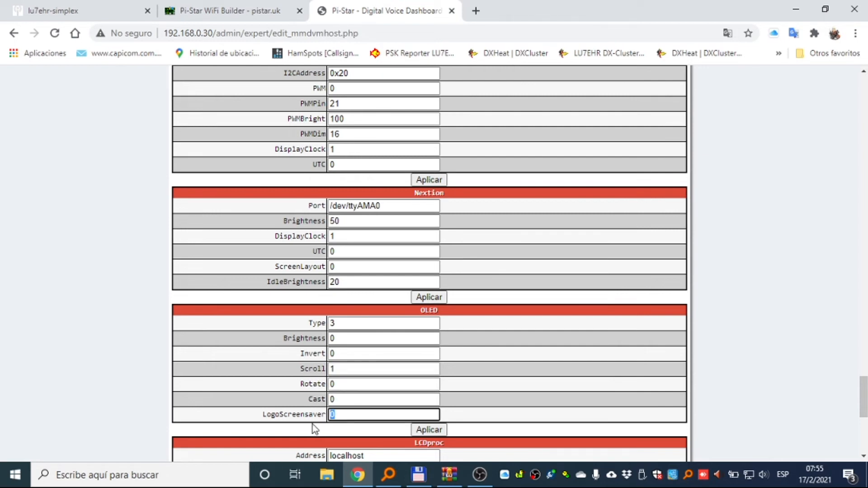
type("1")
left_click(431, 430)
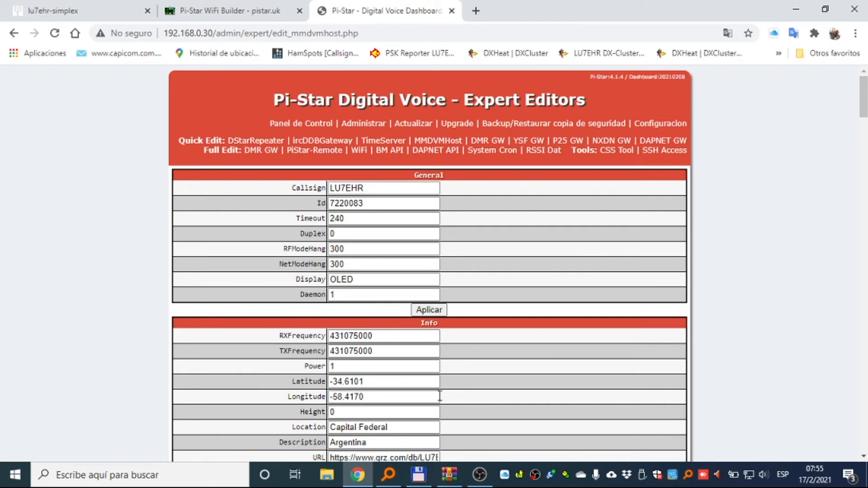
Step: Check the latest DMR call on Panel de Control, then go to Configuración
left_click(299, 127)
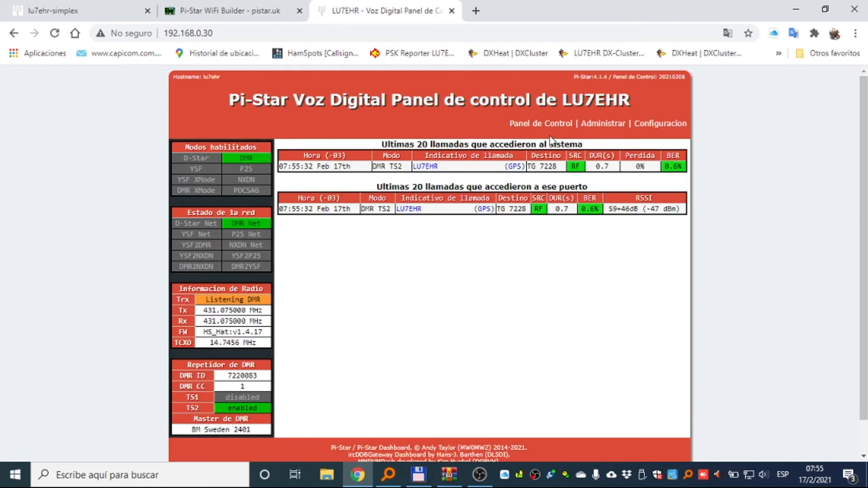
left_click(665, 130)
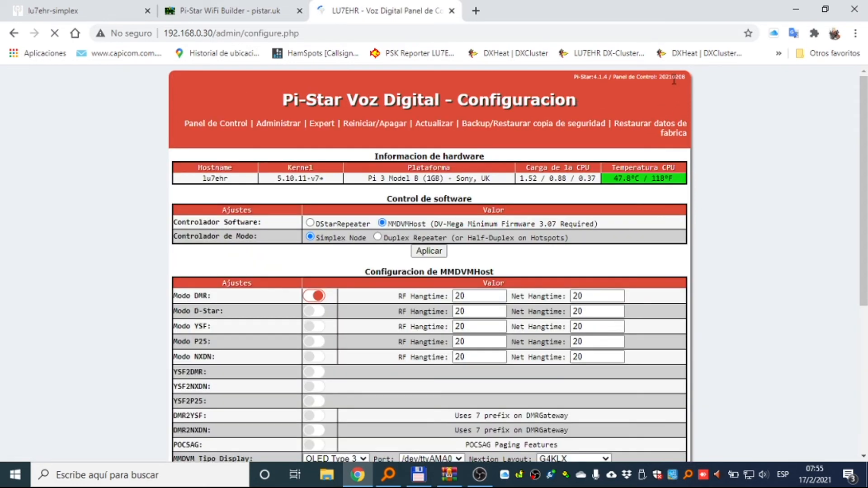
Step: Run the Pi-Star update, declining page translation, until the log shows 'Updates complete' and 'Finished'
left_click(436, 129)
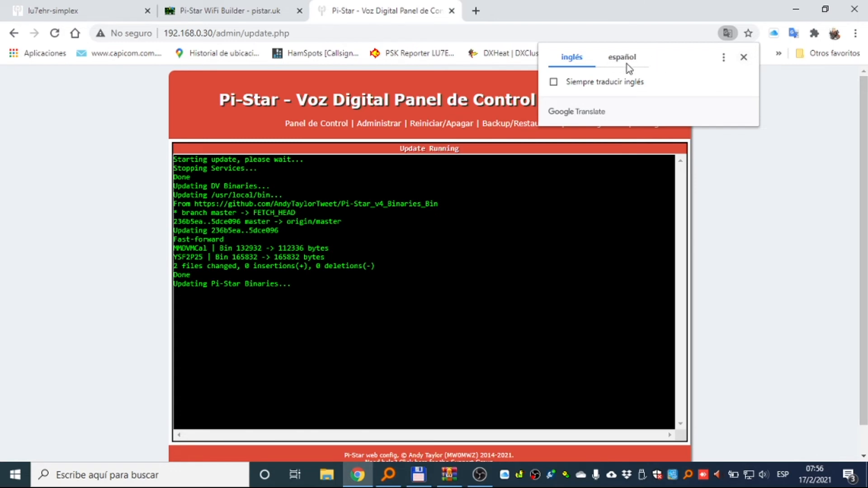
left_click(743, 57)
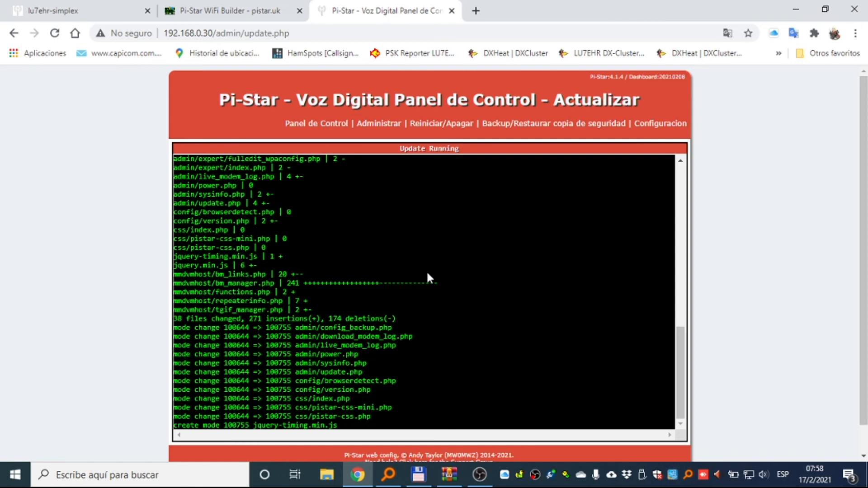
scroll(428, 274, "down", 1)
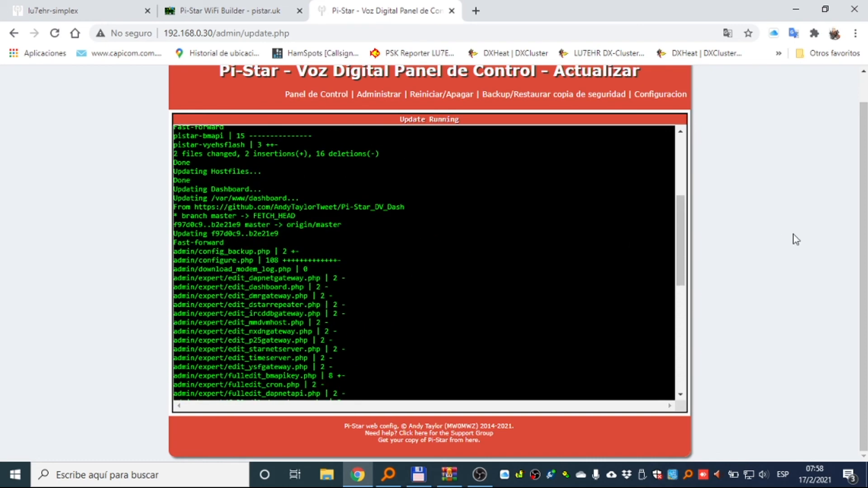
scroll(792, 238, "up", 1)
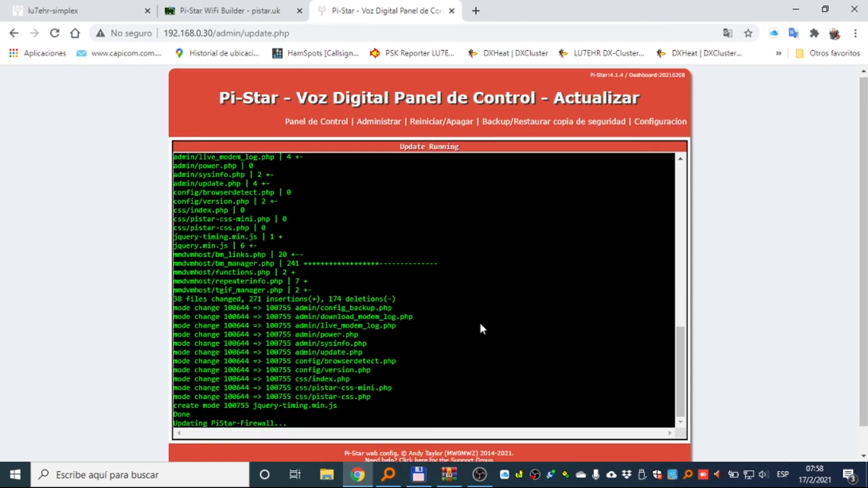
scroll(545, 298, "down", 1)
left_click_drag(680, 361, 692, 405)
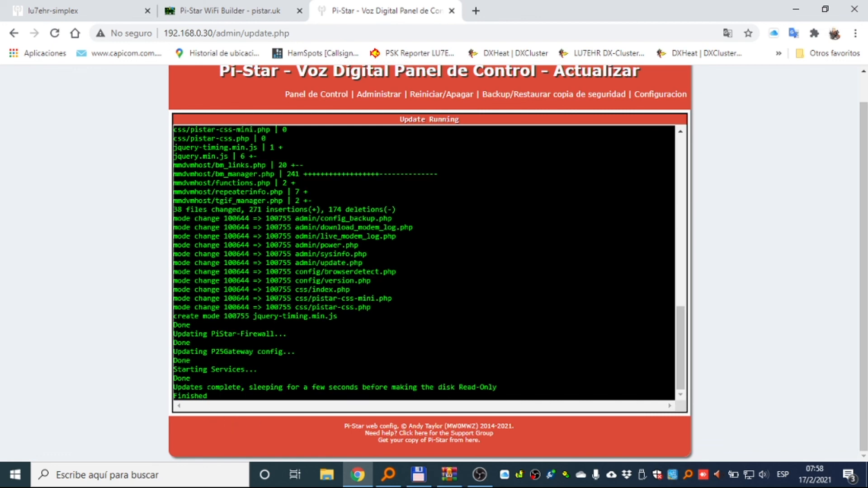
Step: Reload the main Panel de Control dashboard from the update page
left_click(320, 95)
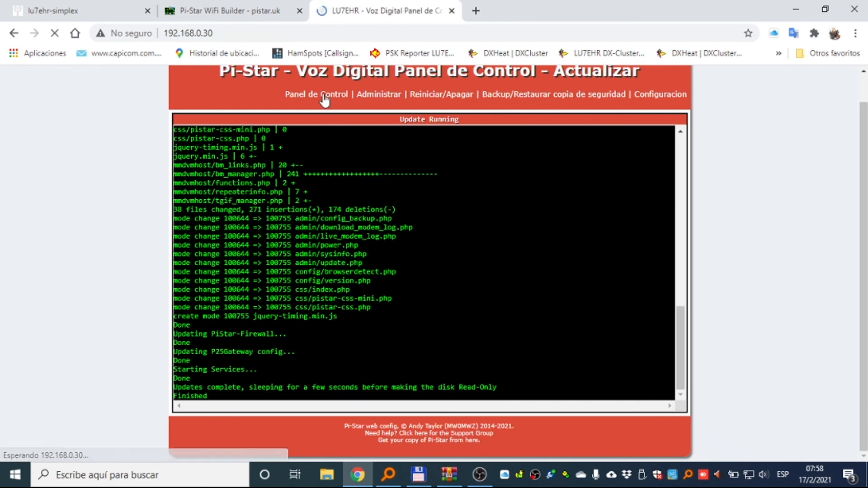